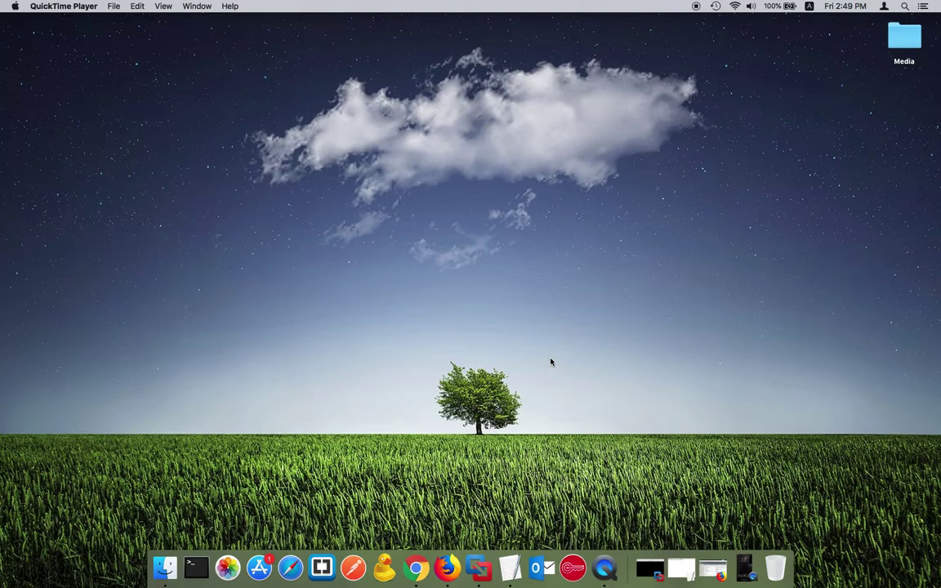
Step: Restore the BIG-IP Firefox window and open the Okta admin console in a new tab
{"action": "left_click", "coordinate": [715, 575]}
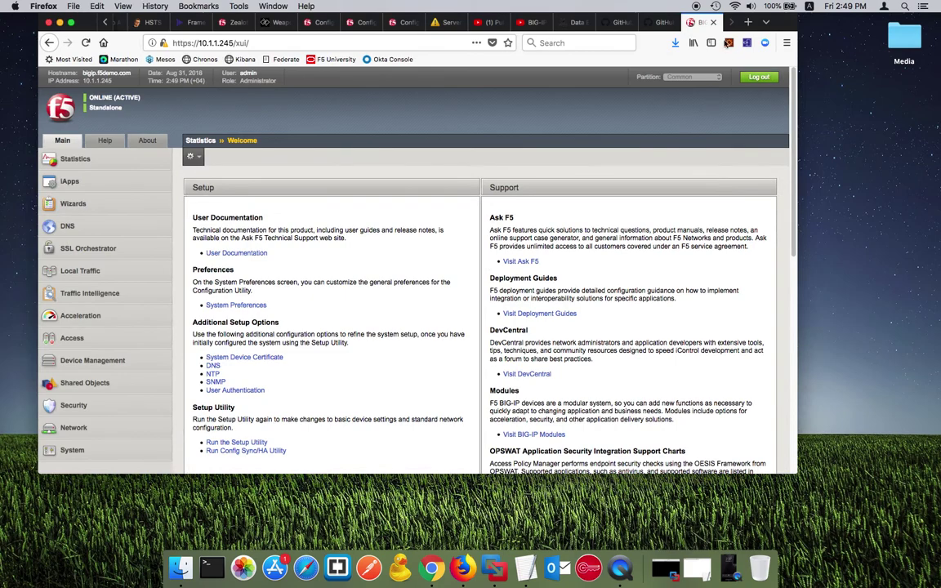
{"action": "left_click_drag", "start_coordinate": [749, 25], "coordinate": [750, 59]}
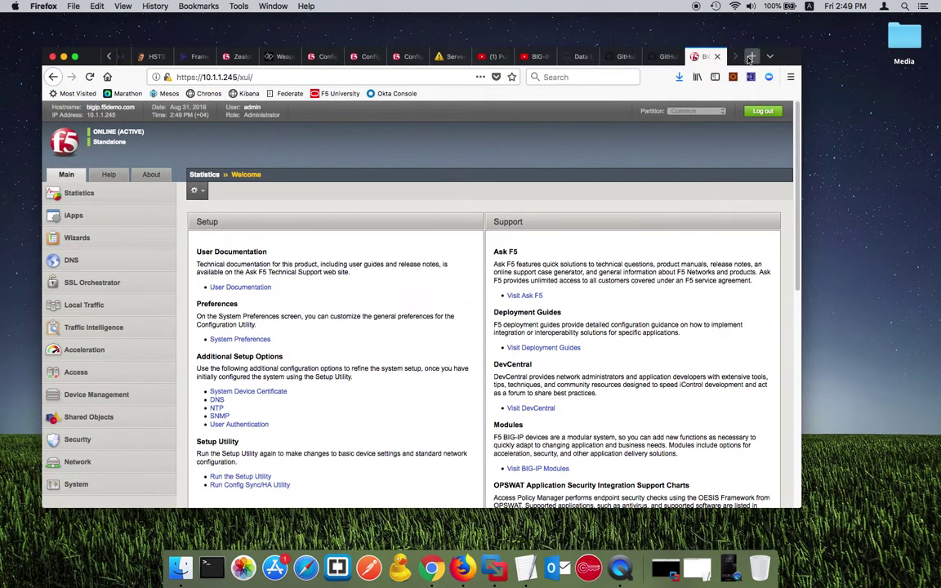
{"action": "left_click", "coordinate": [750, 56]}
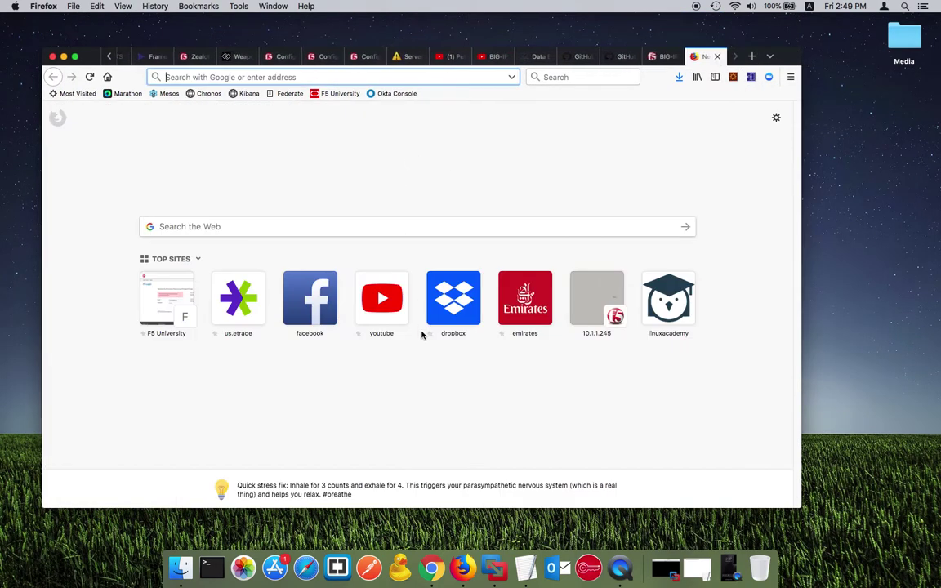
{"action": "left_click", "coordinate": [397, 93]}
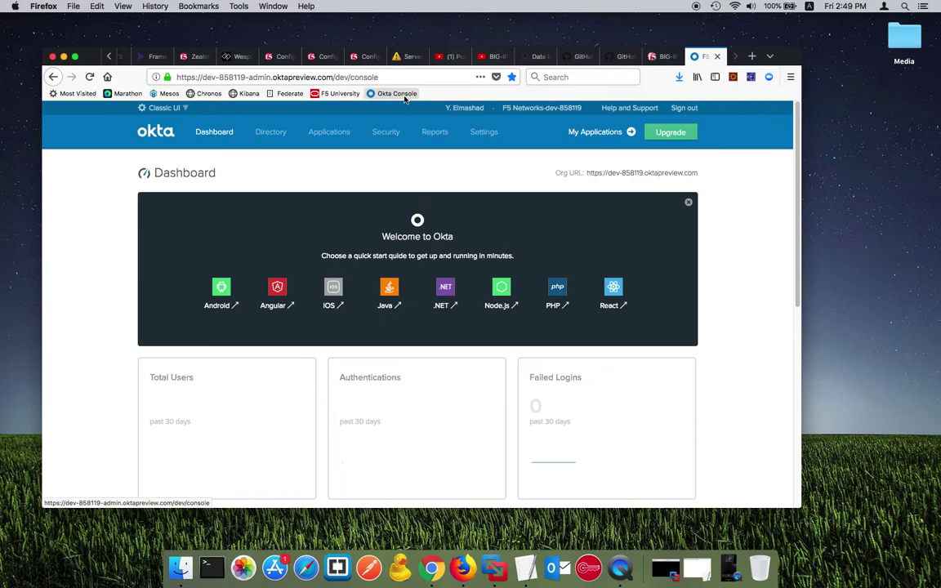
Step: From Okta's Applications list, add a new app and create a SAML 2.0 integration
{"action": "mouse_move", "coordinate": [402, 128]}
{"action": "mouse_move", "coordinate": [282, 124]}
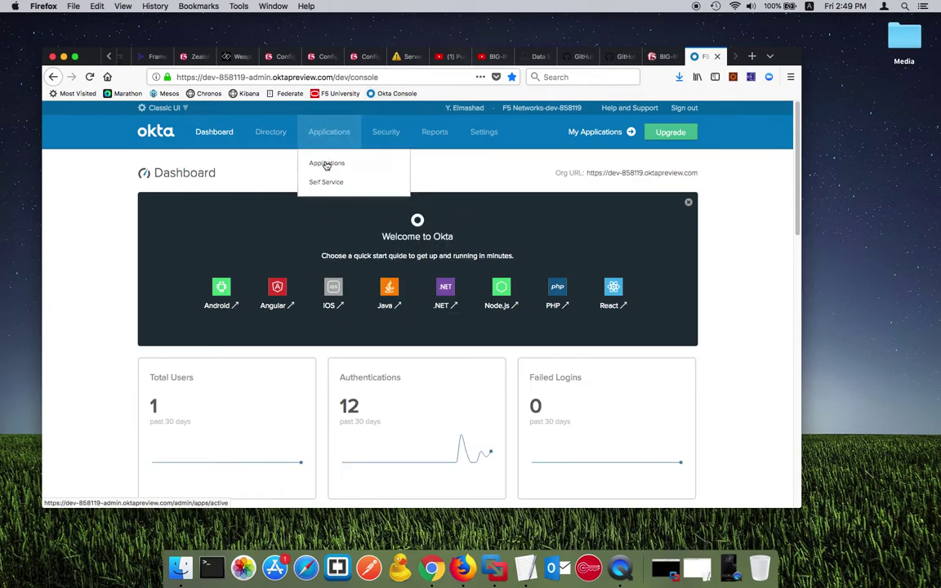
{"action": "left_click", "coordinate": [294, 162]}
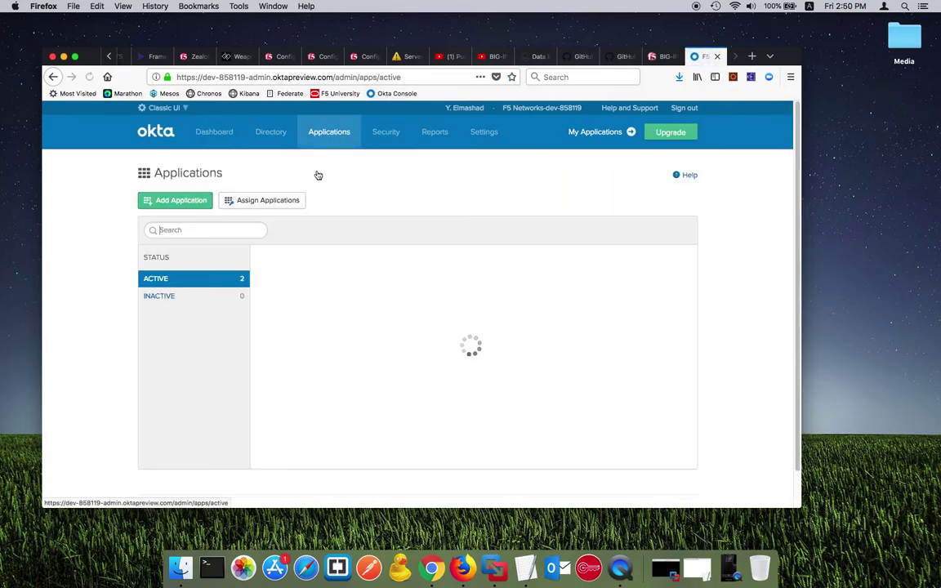
{"action": "left_click", "coordinate": [178, 200]}
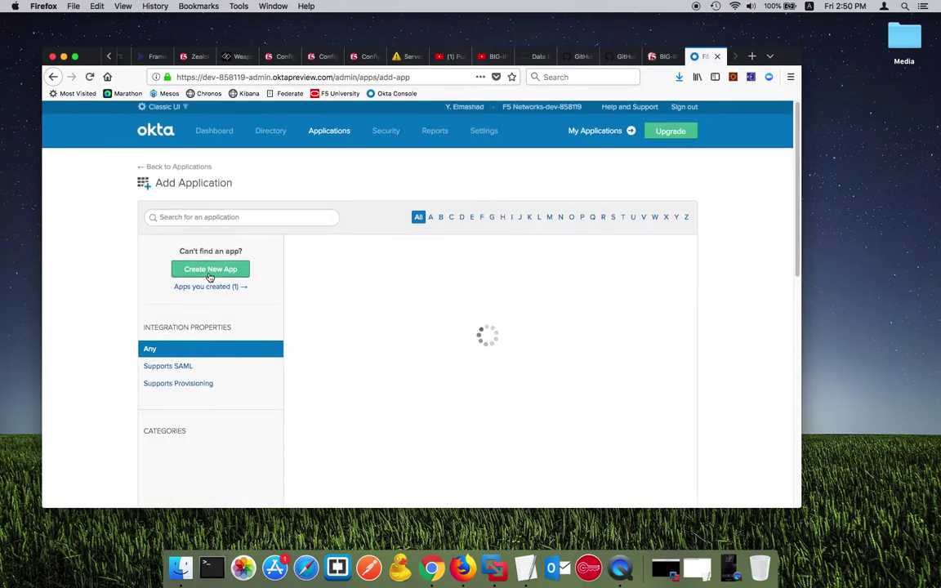
{"action": "scroll", "coordinate": [237, 270], "scroll_direction": "down", "scroll_amount": 1}
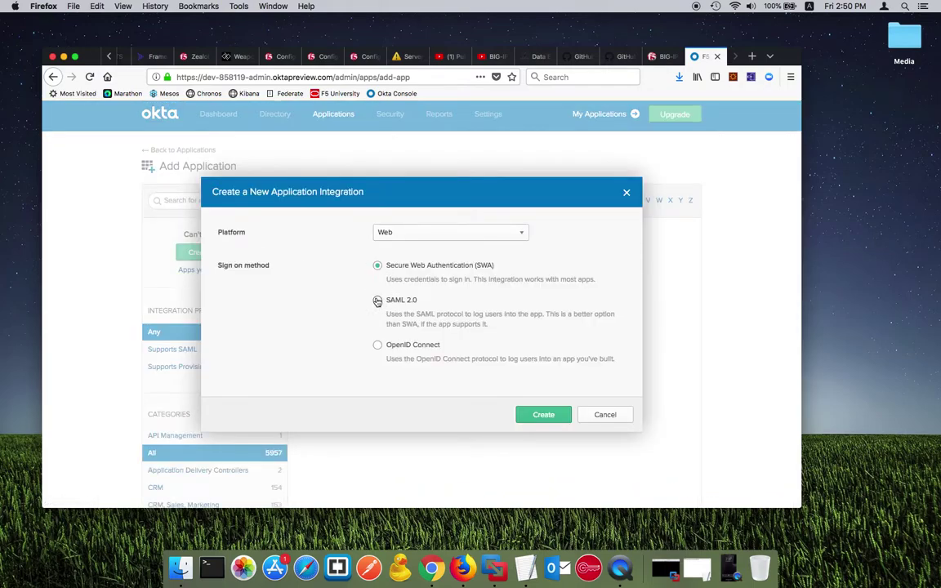
{"action": "left_click", "coordinate": [377, 301]}
{"action": "left_click", "coordinate": [545, 414]}
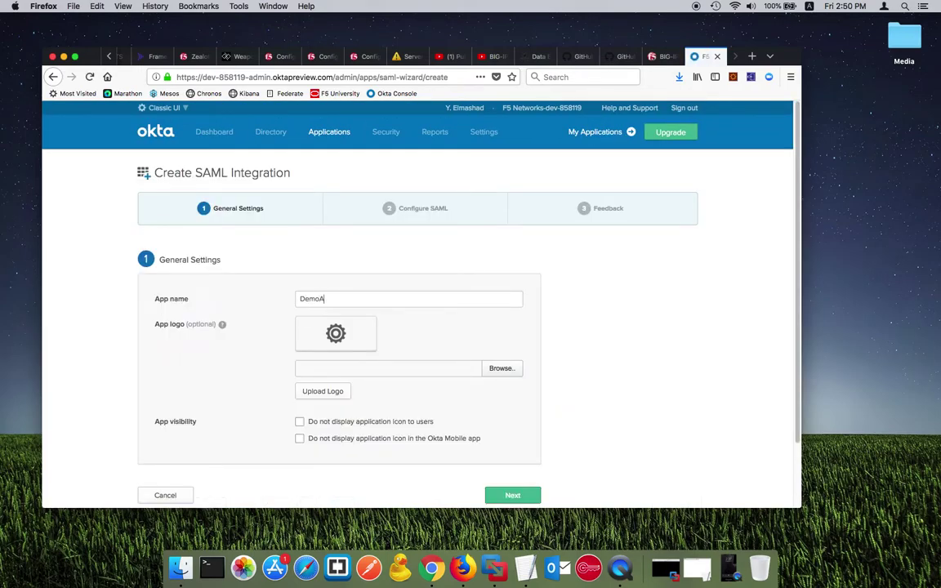
{"action": "scroll", "coordinate": [372, 346], "scroll_direction": "down", "scroll_amount": 3}
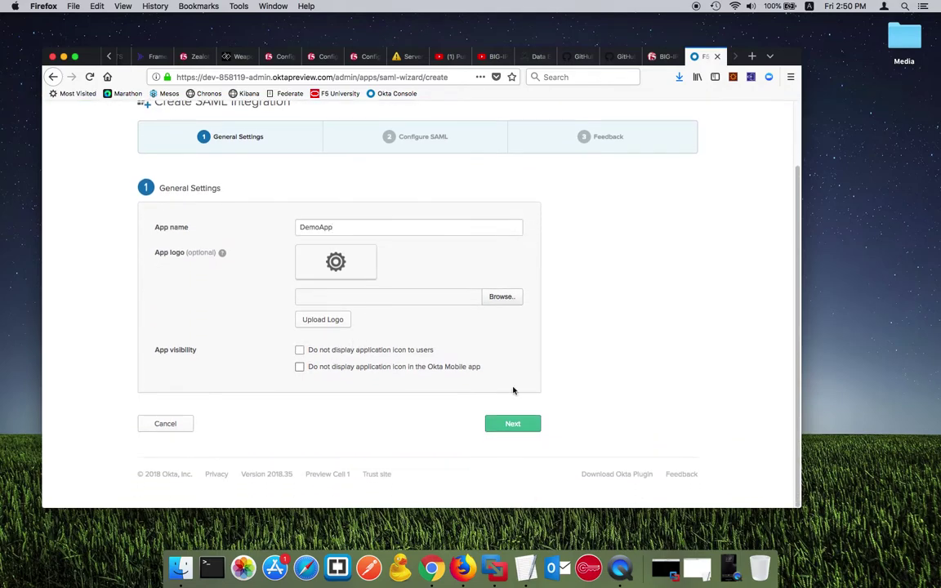
{"action": "left_click", "coordinate": [529, 427]}
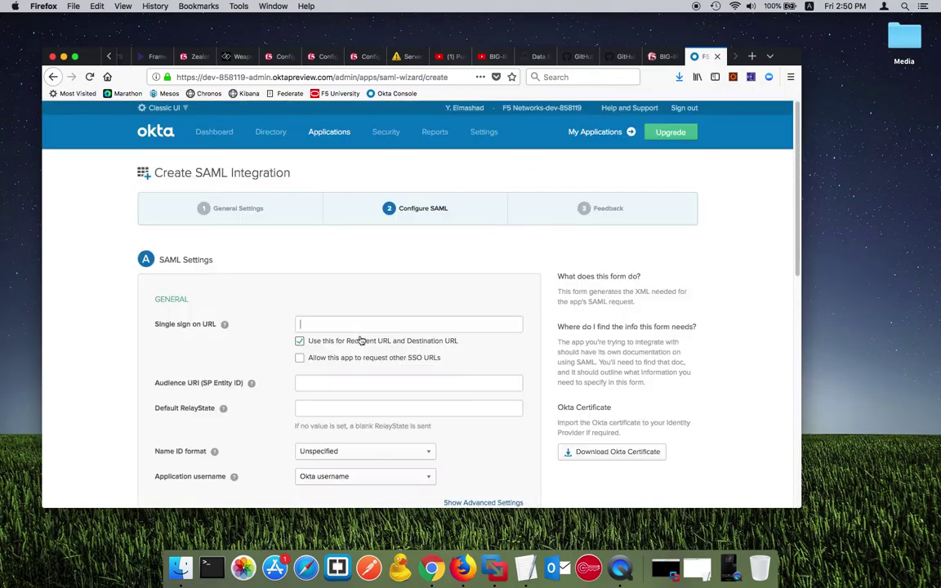
{"action": "scroll", "coordinate": [361, 339], "scroll_direction": "down", "scroll_amount": 1}
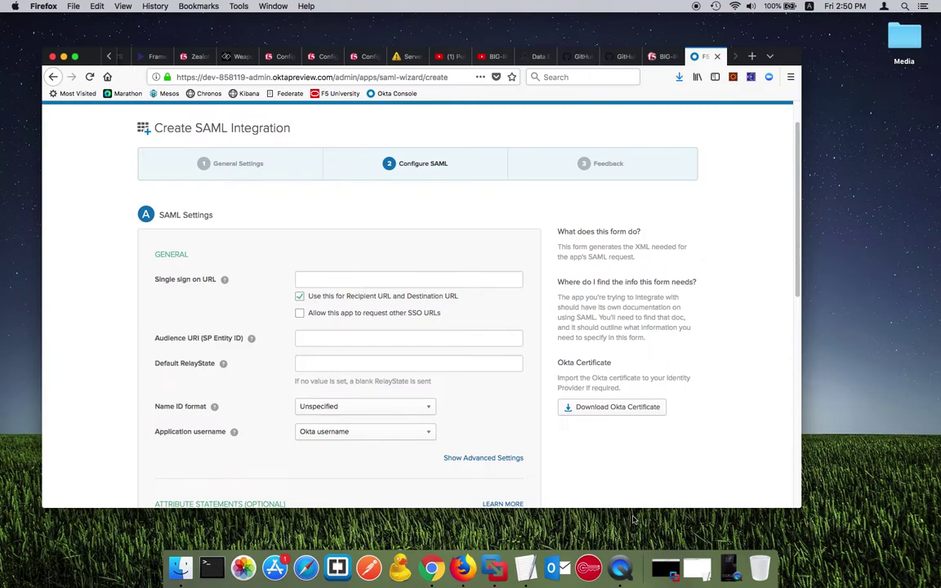
{"action": "left_click", "coordinate": [699, 567]}
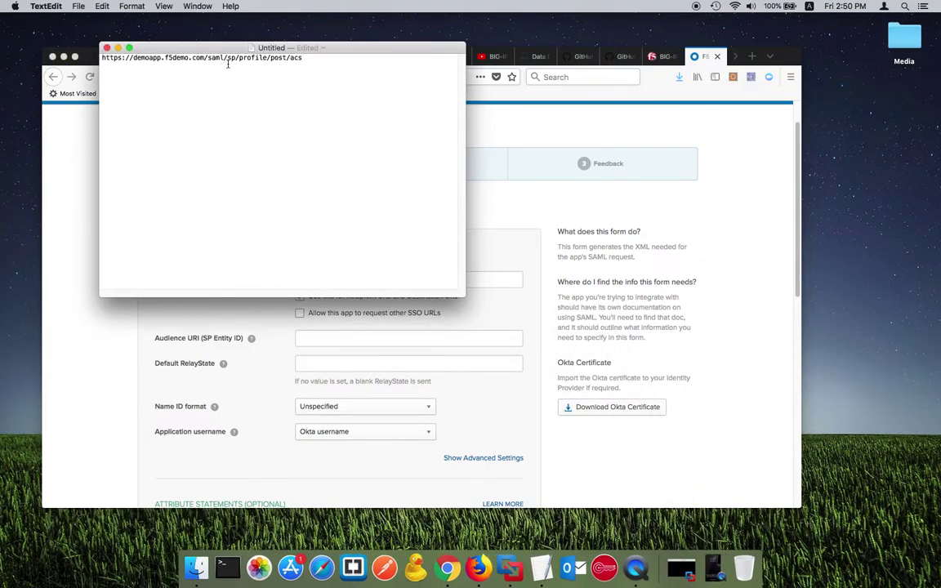
{"action": "triple_click", "coordinate": [231, 59]}
{"action": "key", "text": "super+c"}
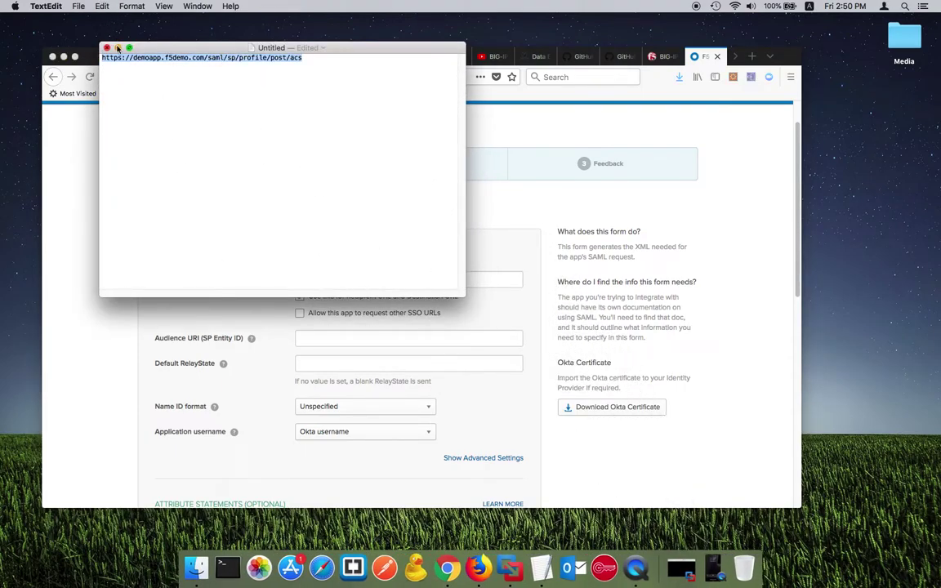
{"action": "left_click", "coordinate": [118, 48]}
{"action": "left_click", "coordinate": [350, 282]}
{"action": "key", "text": "super+v"}
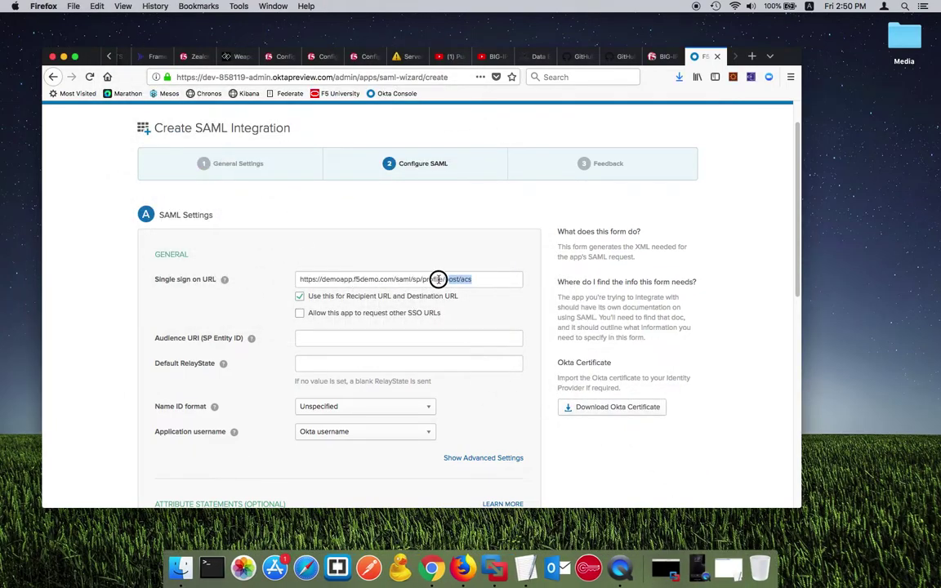
{"action": "left_click_drag", "start_coordinate": [498, 274], "coordinate": [267, 275]}
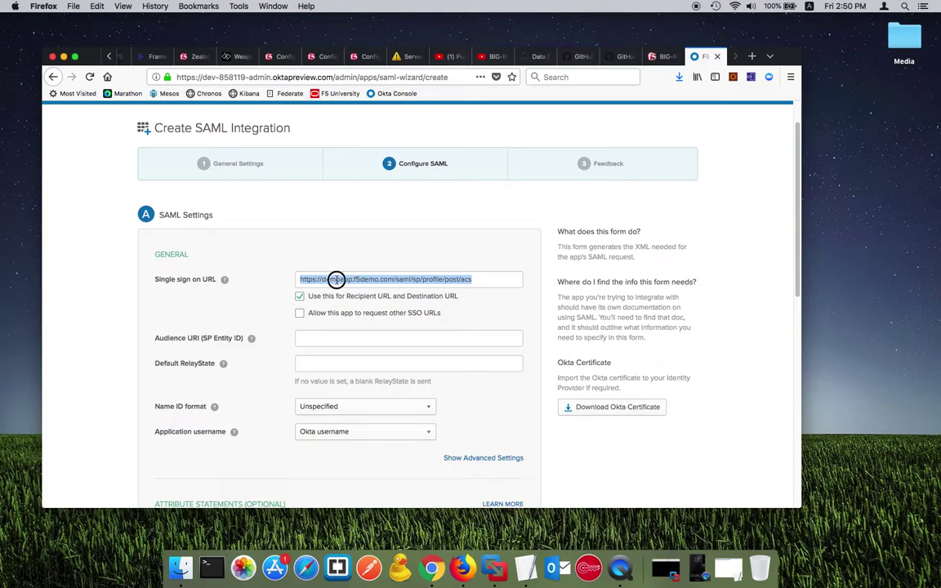
{"action": "left_click", "coordinate": [346, 351]}
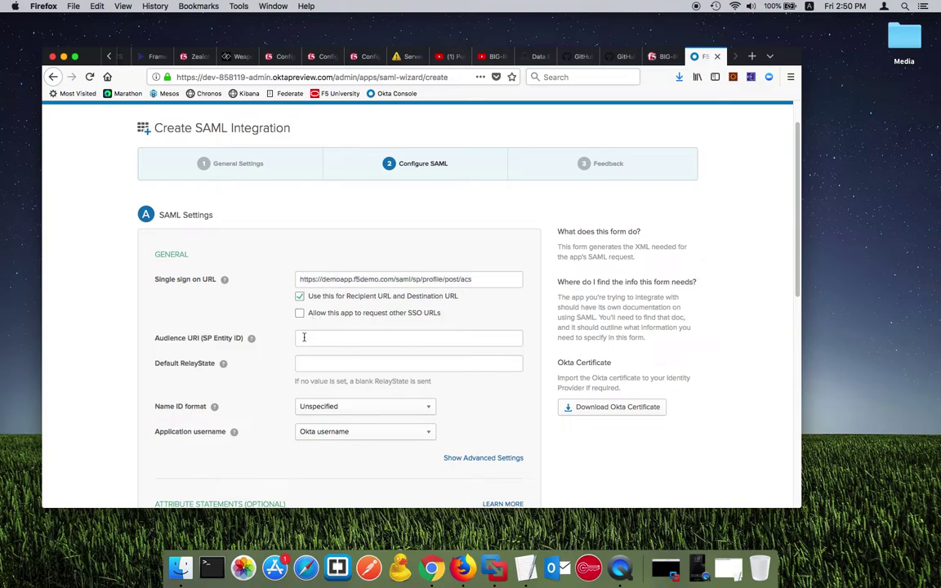
{"action": "left_click_drag", "start_coordinate": [393, 279], "coordinate": [304, 278]}
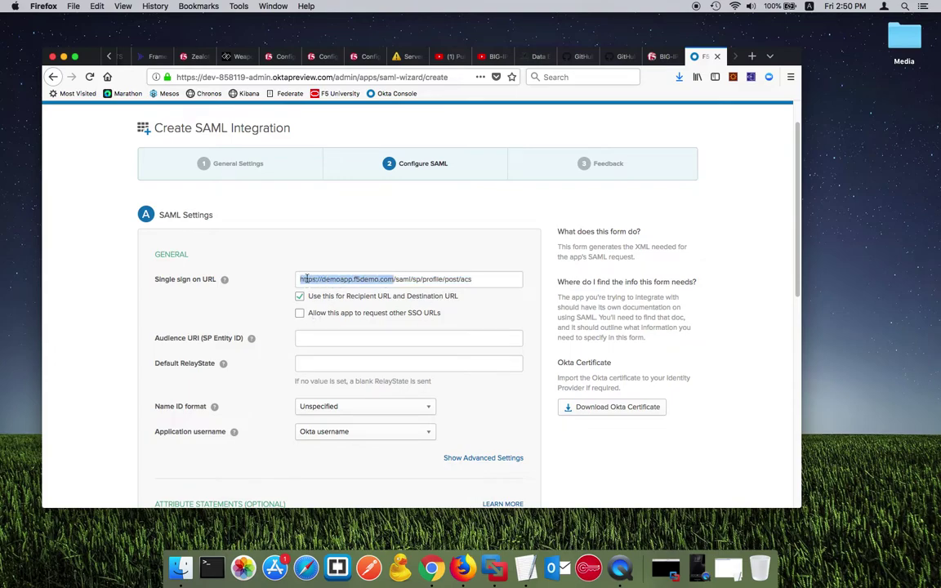
{"action": "key", "text": "super+c"}
{"action": "left_click", "coordinate": [357, 335]}
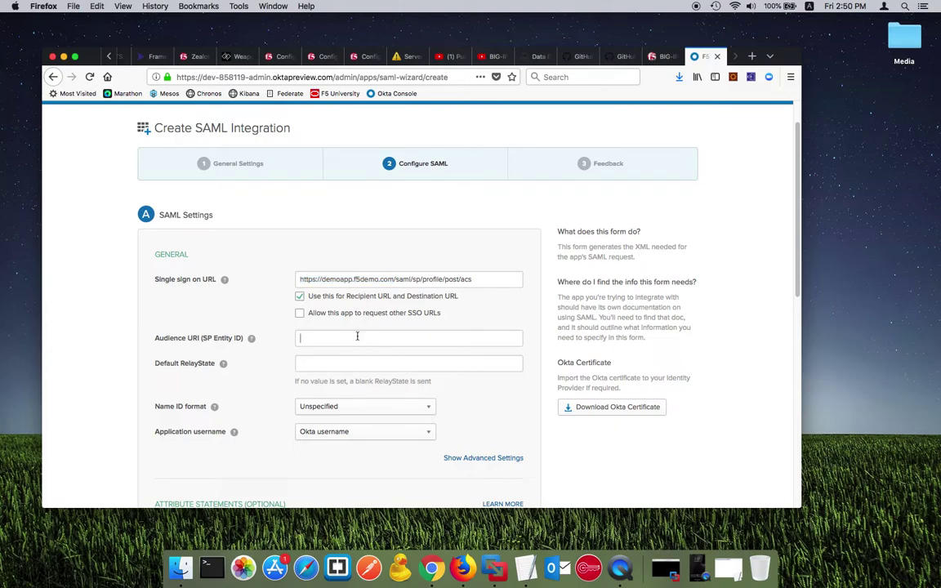
{"action": "key", "text": "super+v"}
Step: Keep the Name ID format as Unspecified and review the remaining SAML settings
{"action": "scroll", "coordinate": [394, 358], "scroll_direction": "down", "scroll_amount": 2}
{"action": "scroll", "coordinate": [341, 355], "scroll_direction": "down", "scroll_amount": 2}
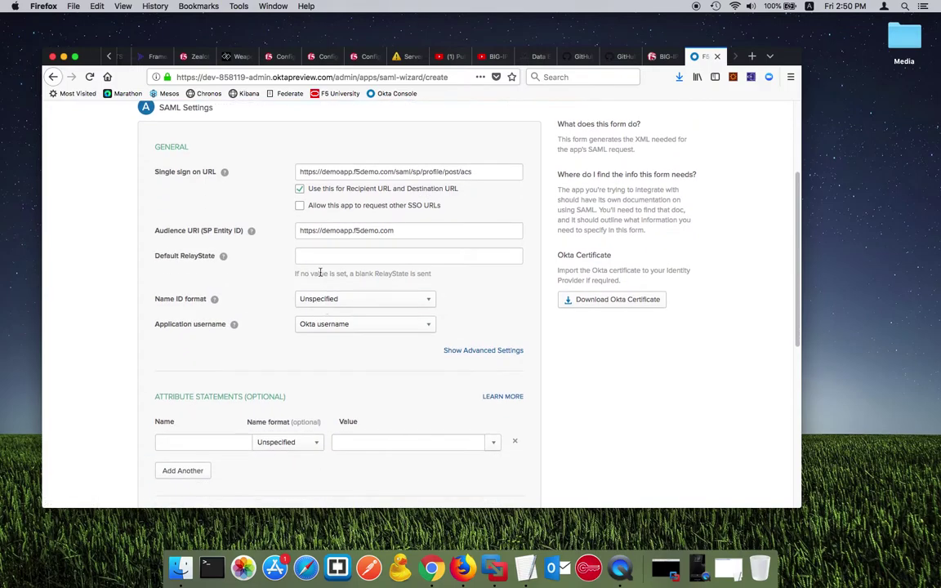
{"action": "left_click", "coordinate": [365, 299]}
{"action": "left_click", "coordinate": [214, 300]}
{"action": "scroll", "coordinate": [276, 408], "scroll_direction": "down", "scroll_amount": 4}
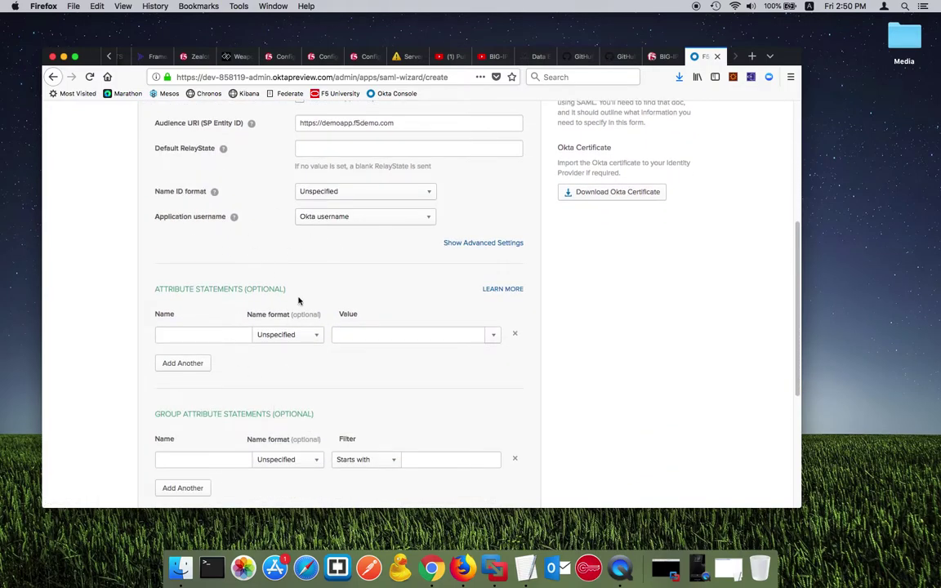
{"action": "scroll", "coordinate": [291, 308], "scroll_direction": "down", "scroll_amount": 3}
{"action": "scroll", "coordinate": [311, 258], "scroll_direction": "up", "scroll_amount": 2}
{"action": "scroll", "coordinate": [339, 311], "scroll_direction": "down", "scroll_amount": 4}
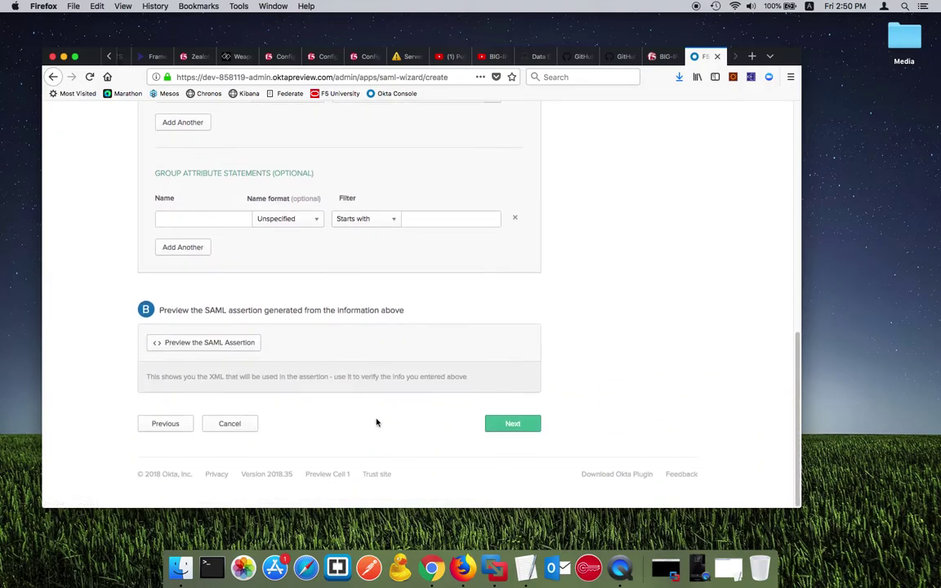
Step: Mark DemoApp as an Okta customer's internal app and finish the wizard
{"action": "left_click", "coordinate": [511, 425]}
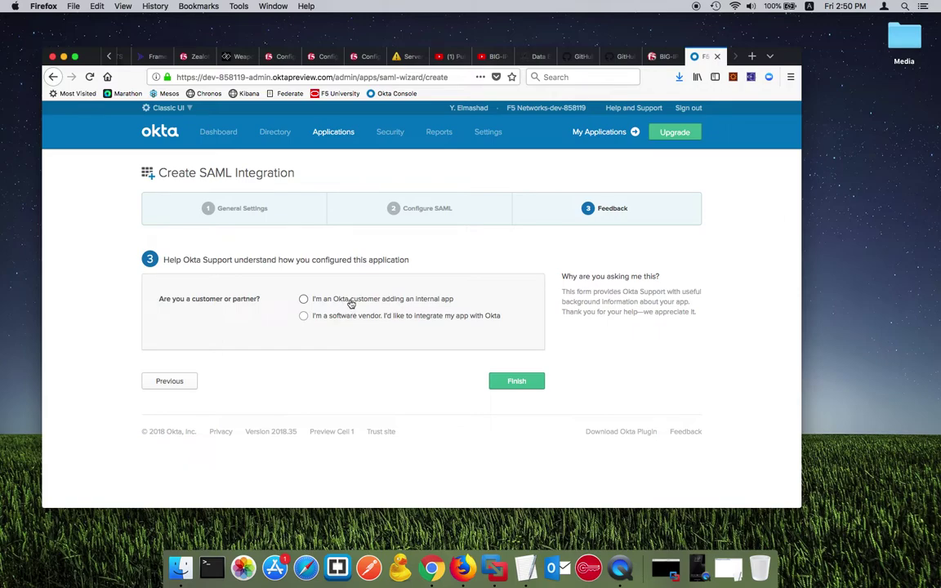
{"action": "left_click", "coordinate": [353, 302]}
{"action": "scroll", "coordinate": [343, 302], "scroll_direction": "down", "scroll_amount": 3}
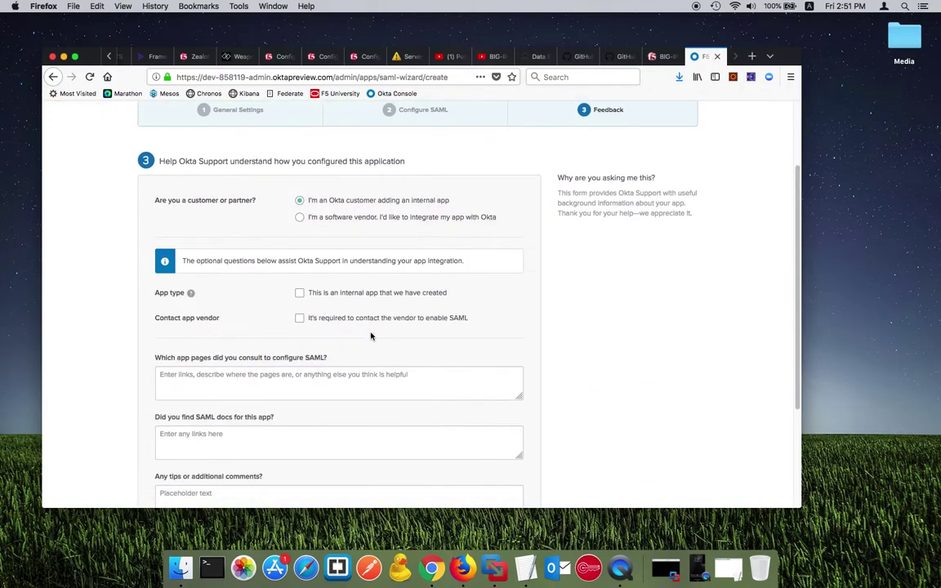
{"action": "left_click", "coordinate": [350, 291]}
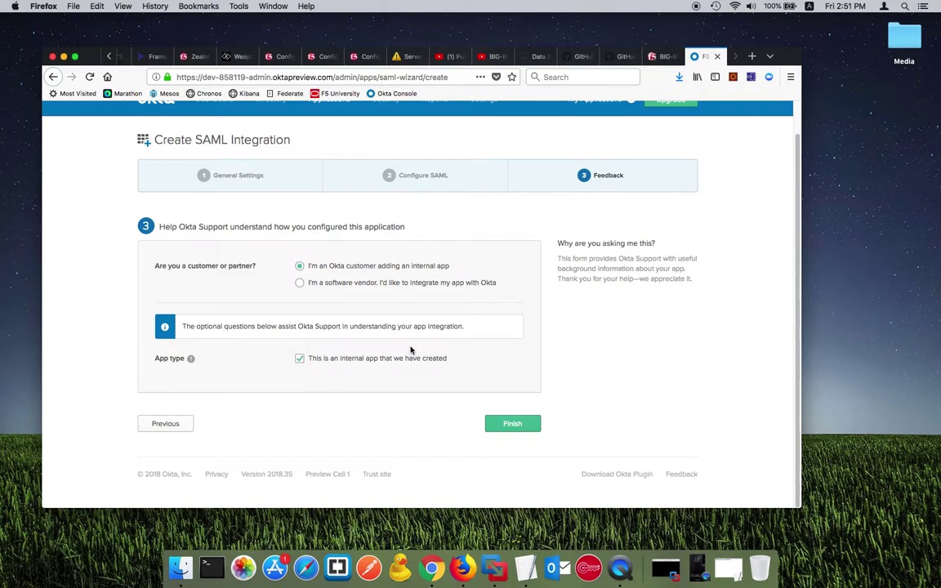
{"action": "left_click", "coordinate": [526, 426]}
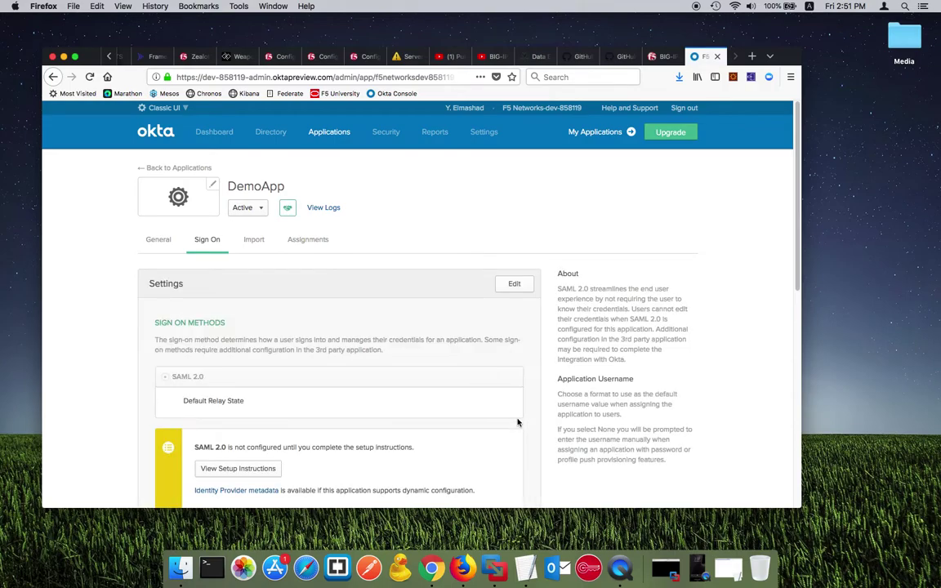
Step: Save the Identity Provider metadata link to the Desktop as okta_idp_metadata
{"action": "scroll", "coordinate": [355, 361], "scroll_direction": "down", "scroll_amount": 5}
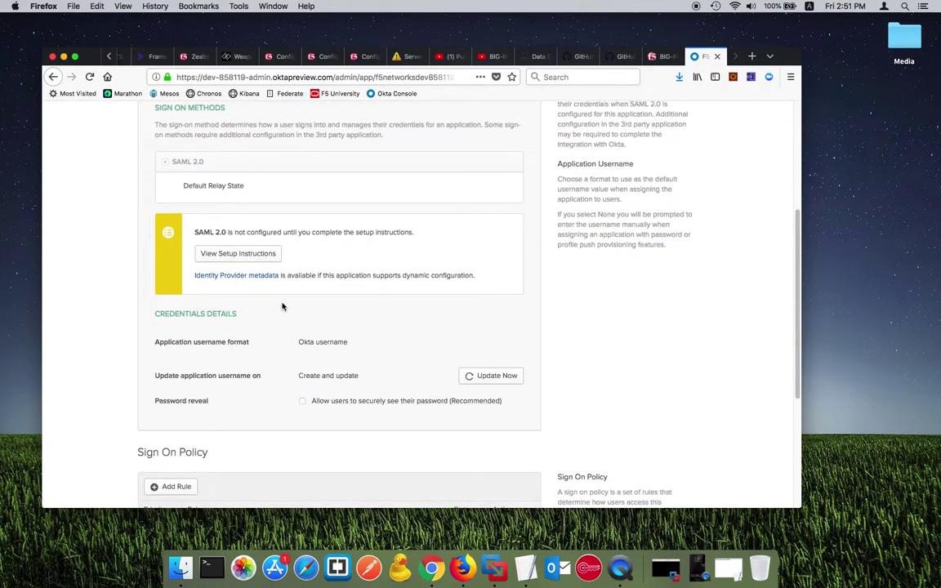
{"action": "scroll", "coordinate": [305, 342], "scroll_direction": "down", "scroll_amount": 3}
{"action": "scroll", "coordinate": [301, 344], "scroll_direction": "up", "scroll_amount": 3}
{"action": "scroll", "coordinate": [317, 344], "scroll_direction": "down", "scroll_amount": 1}
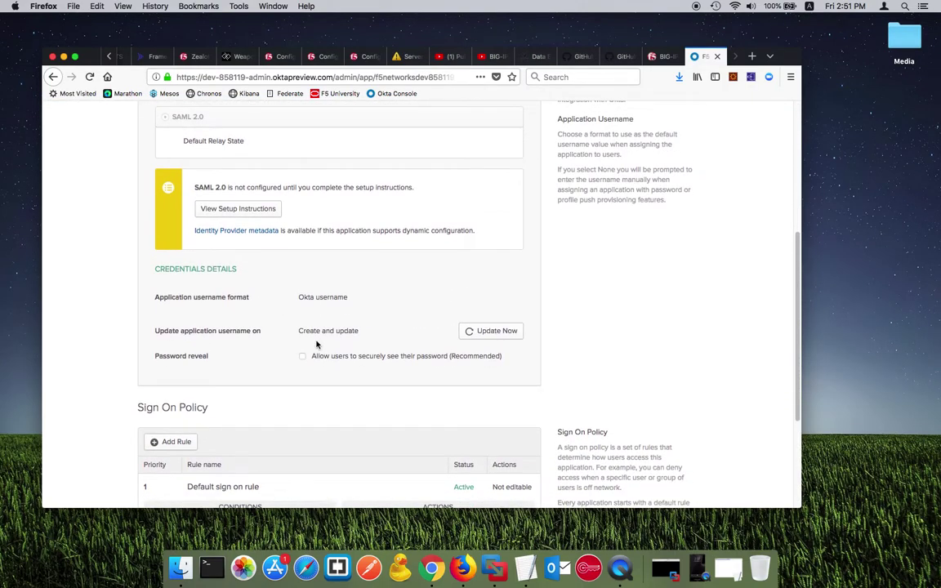
{"action": "scroll", "coordinate": [317, 344], "scroll_direction": "up", "scroll_amount": 2}
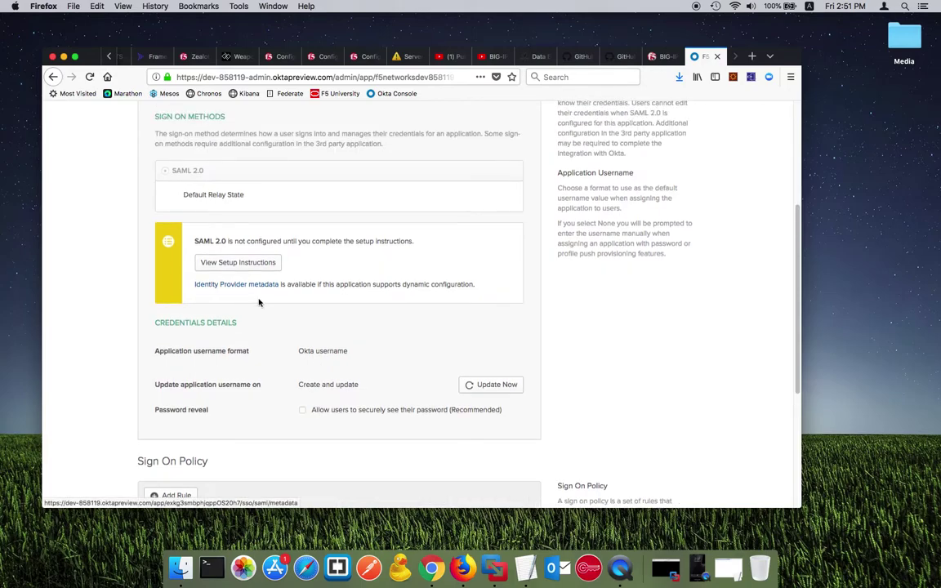
{"action": "scroll", "coordinate": [259, 303], "scroll_direction": "up", "scroll_amount": 1}
{"action": "right_click", "coordinate": [252, 303]}
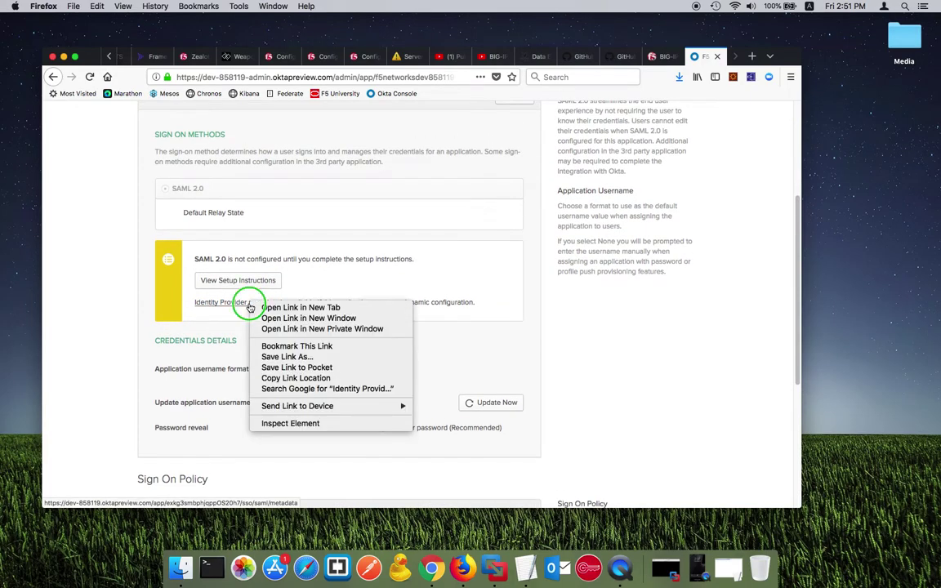
{"action": "left_click", "coordinate": [315, 359]}
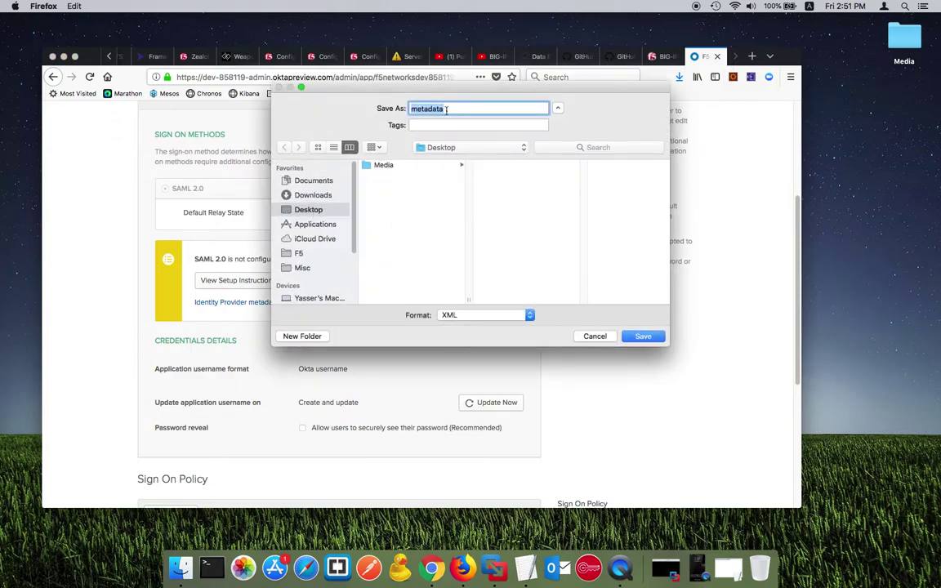
{"action": "key", "text": "Left"}
{"action": "type", "text": "okta_idp_"}
{"action": "left_click", "coordinate": [643, 337]}
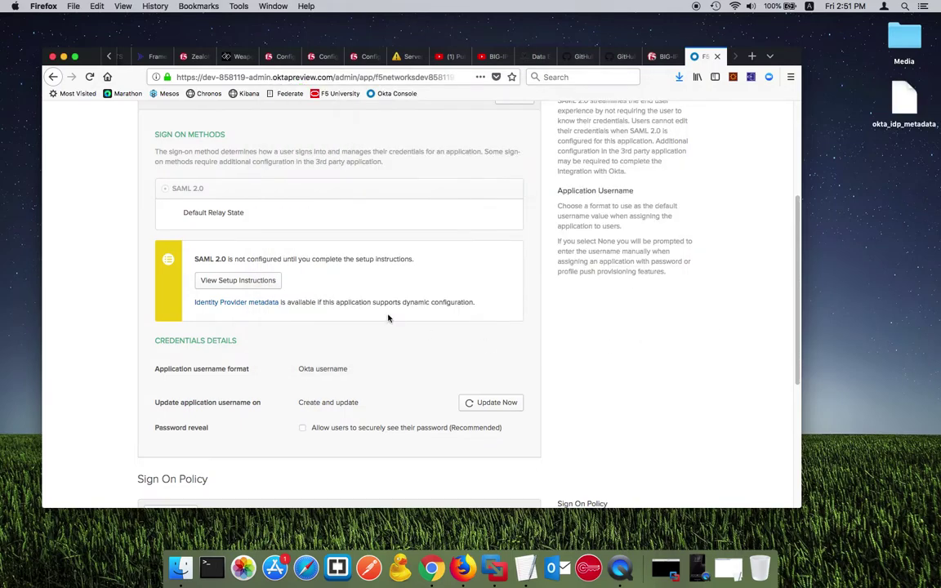
Step: Review DemoApp's Sign On tab, then view its Assignments, which list no users yet
{"action": "scroll", "coordinate": [388, 318], "scroll_direction": "down", "scroll_amount": 5}
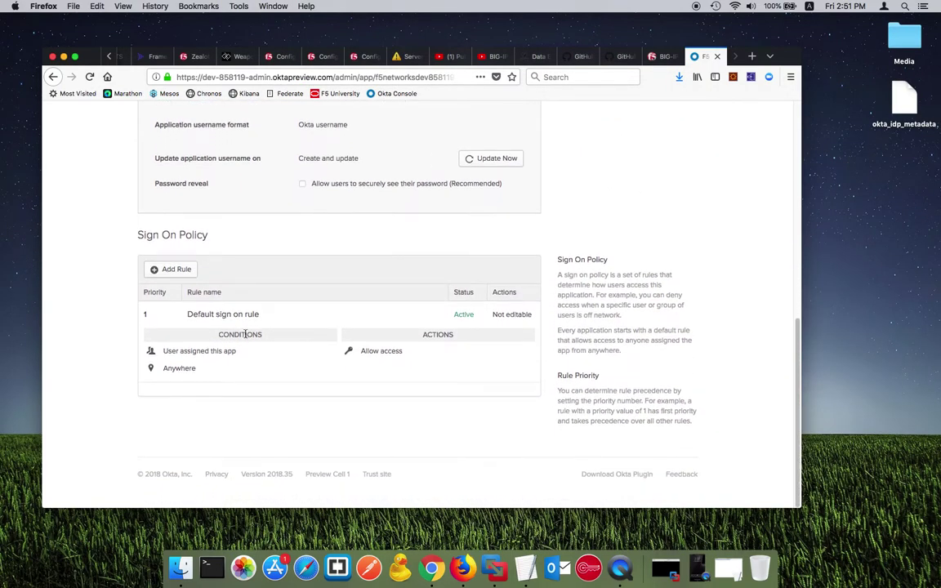
{"action": "scroll", "coordinate": [244, 335], "scroll_direction": "up", "scroll_amount": 5}
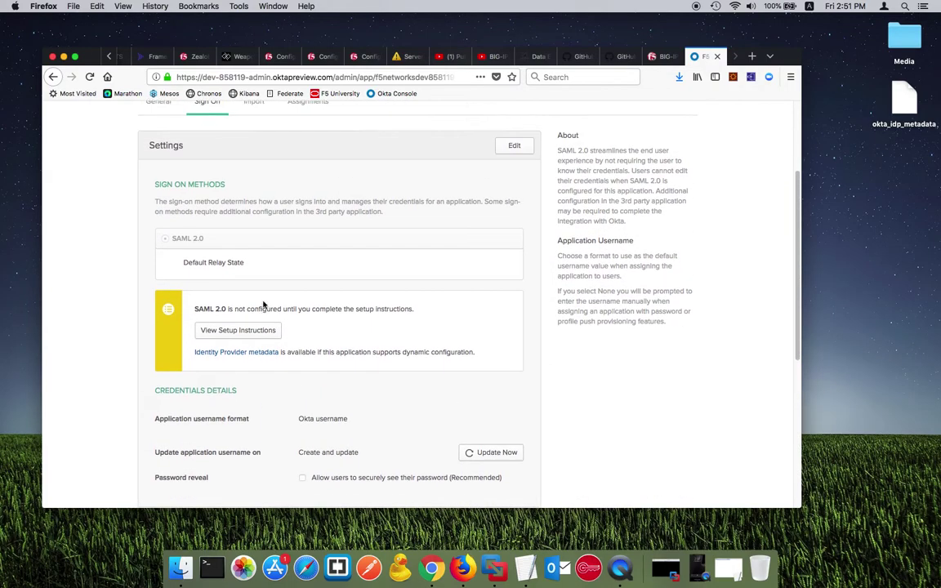
{"action": "scroll", "coordinate": [292, 380], "scroll_direction": "down", "scroll_amount": 6}
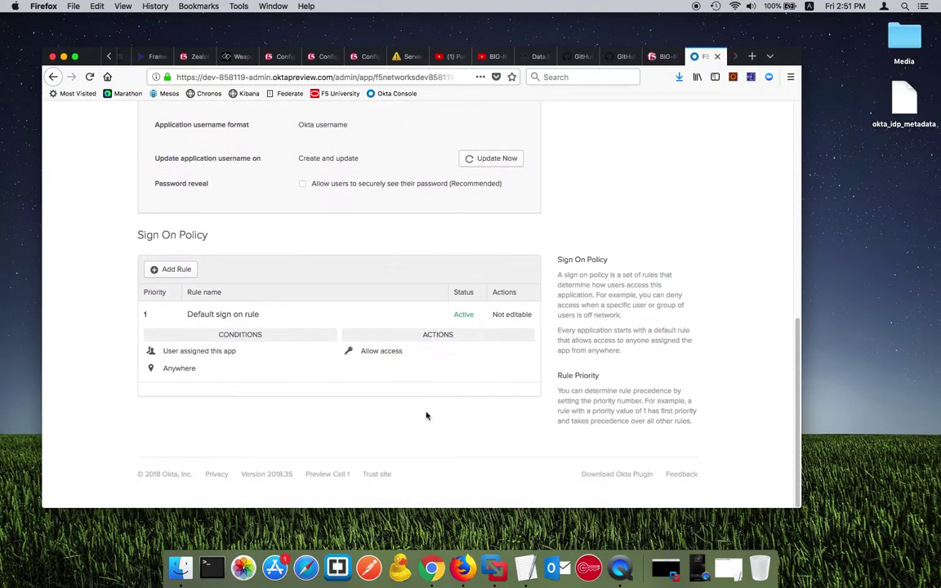
{"action": "scroll", "coordinate": [425, 414], "scroll_direction": "up", "scroll_amount": 8}
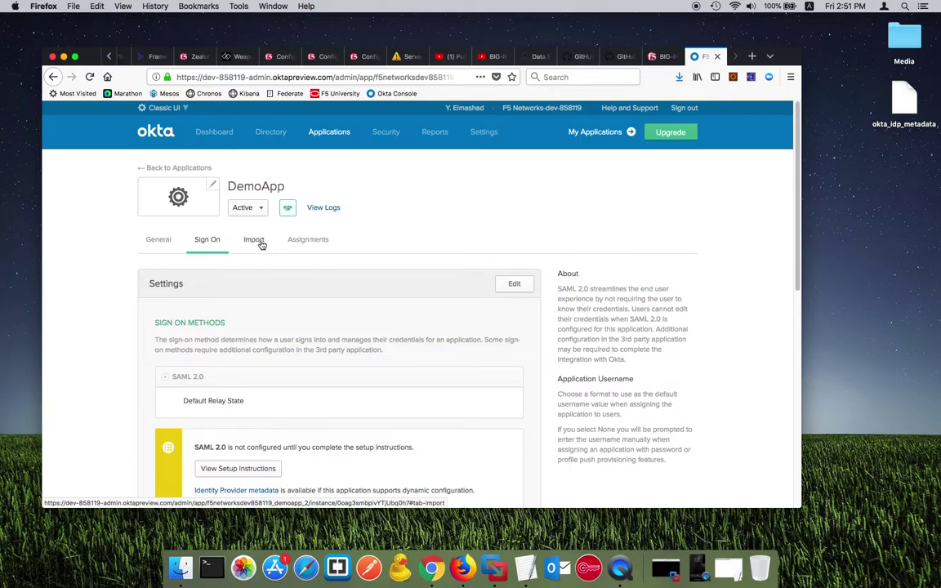
{"action": "left_click", "coordinate": [309, 240]}
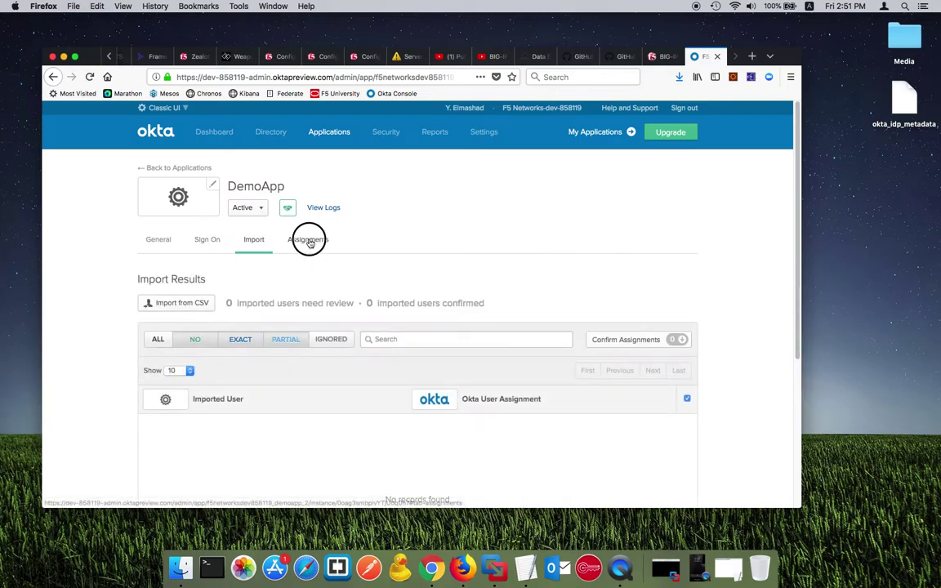
{"action": "scroll", "coordinate": [316, 319], "scroll_direction": "down", "scroll_amount": 2}
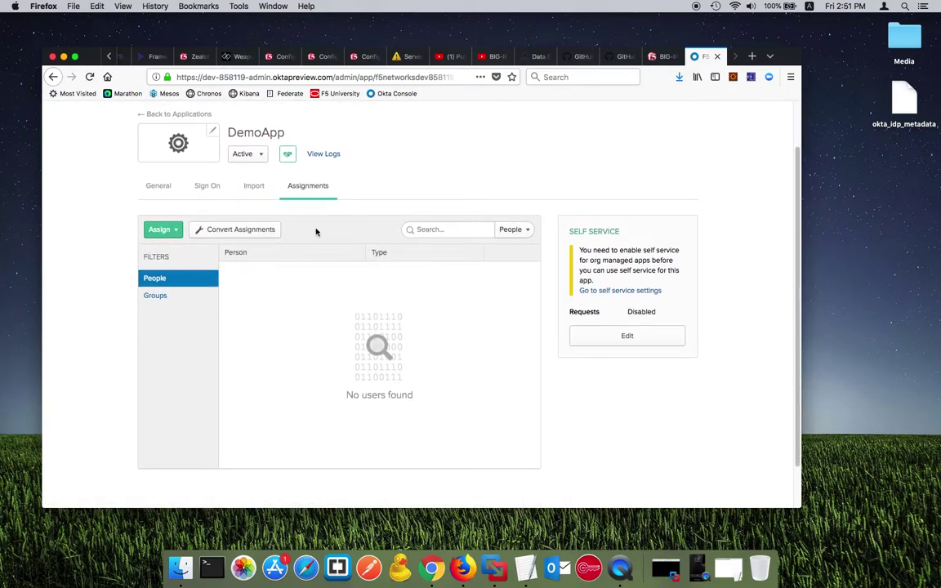
Step: Assign DemoApp to the listed user individually, then return to its Sign On tab
{"action": "left_click", "coordinate": [167, 229]}
{"action": "left_click", "coordinate": [189, 250]}
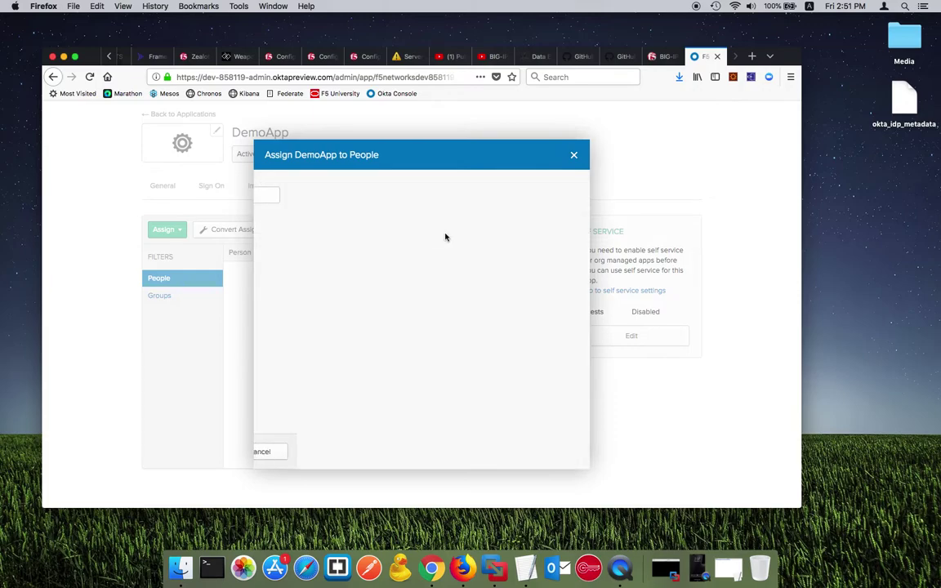
{"action": "left_click", "coordinate": [494, 452]}
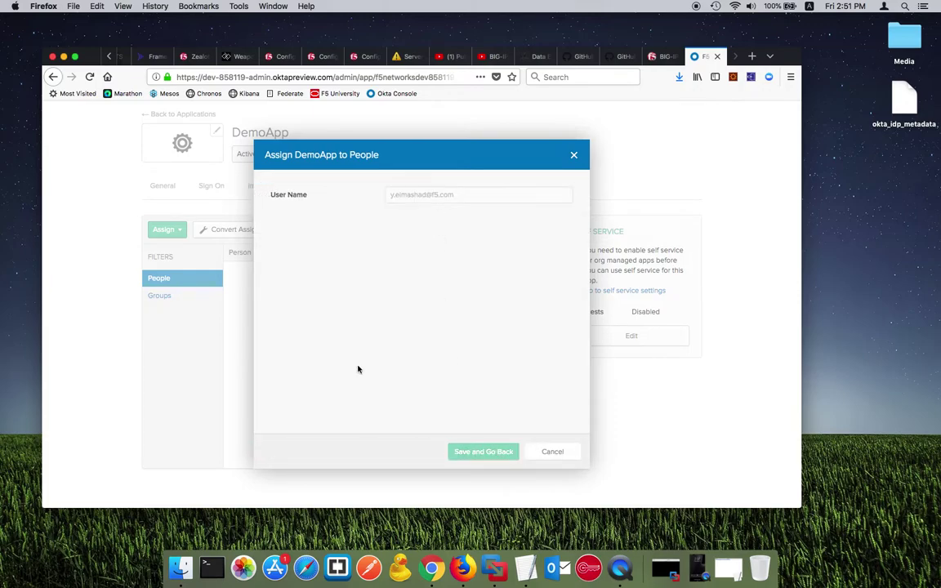
{"action": "left_click", "coordinate": [551, 452]}
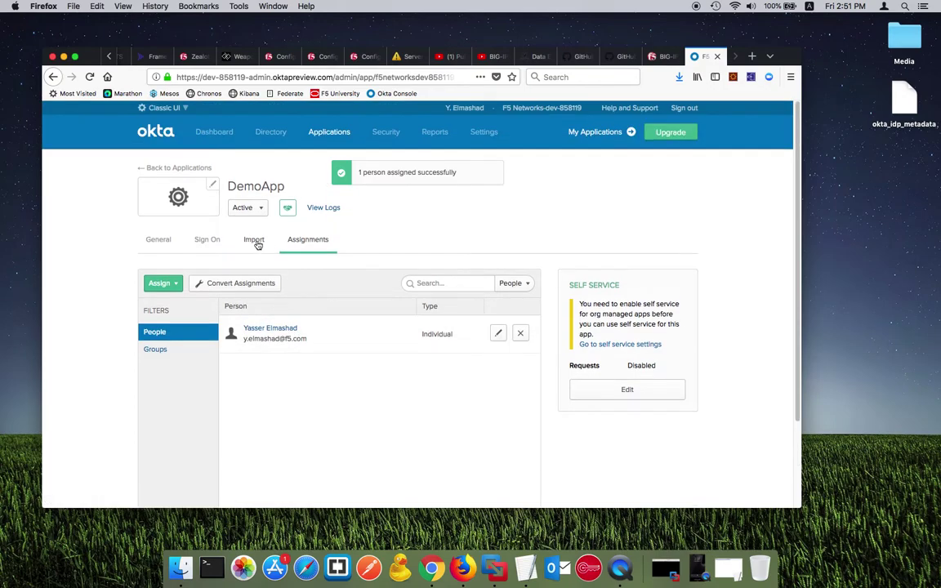
{"action": "left_click", "coordinate": [254, 239]}
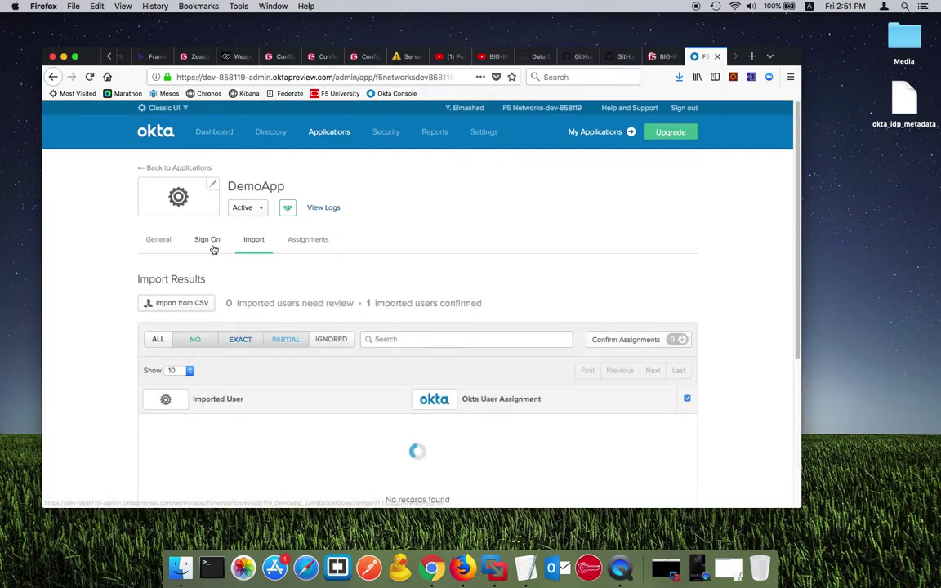
{"action": "left_click", "coordinate": [211, 245]}
{"action": "left_click", "coordinate": [159, 240]}
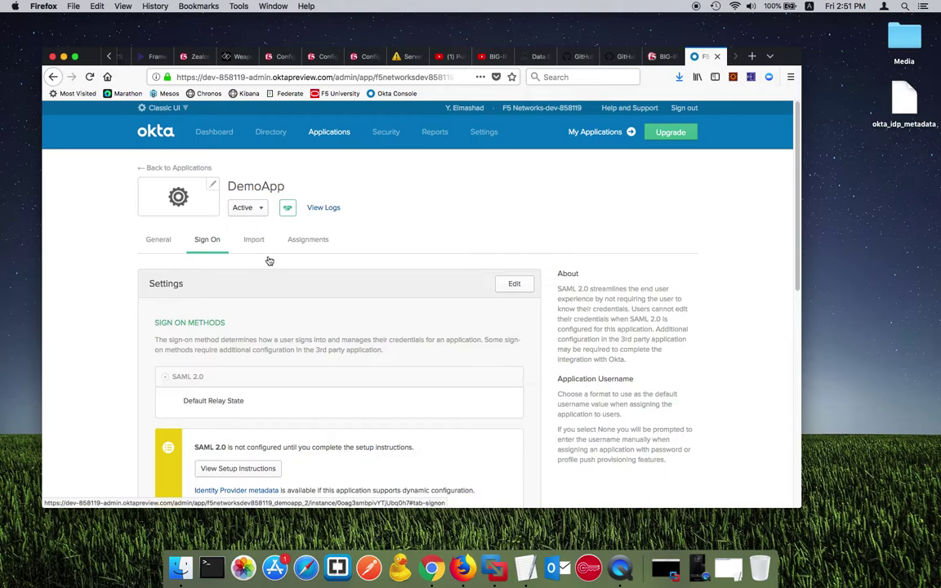
{"action": "scroll", "coordinate": [270, 381], "scroll_direction": "down", "scroll_amount": 5}
{"action": "scroll", "coordinate": [270, 382], "scroll_direction": "down", "scroll_amount": 10}
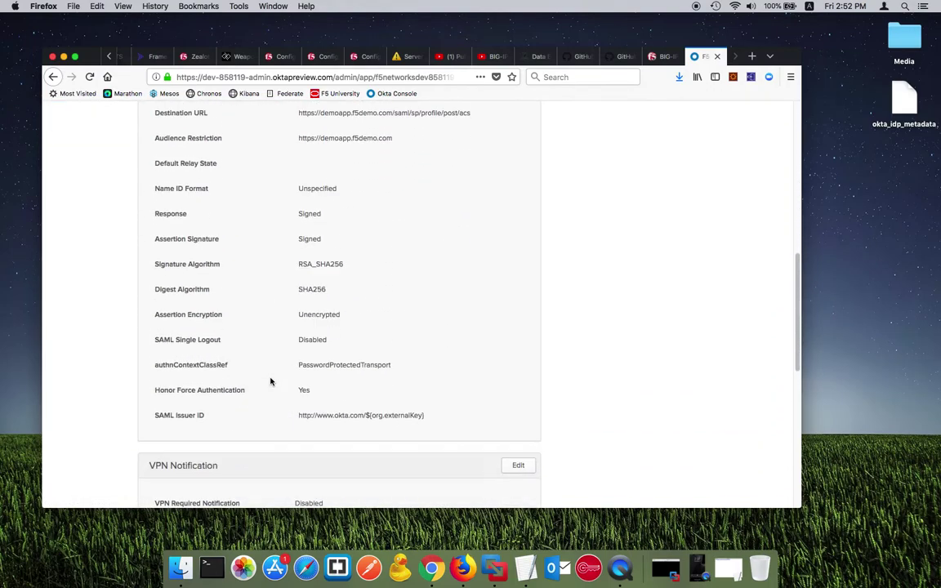
{"action": "scroll", "coordinate": [270, 381], "scroll_direction": "up", "scroll_amount": 6}
{"action": "scroll", "coordinate": [271, 381], "scroll_direction": "up", "scroll_amount": 10}
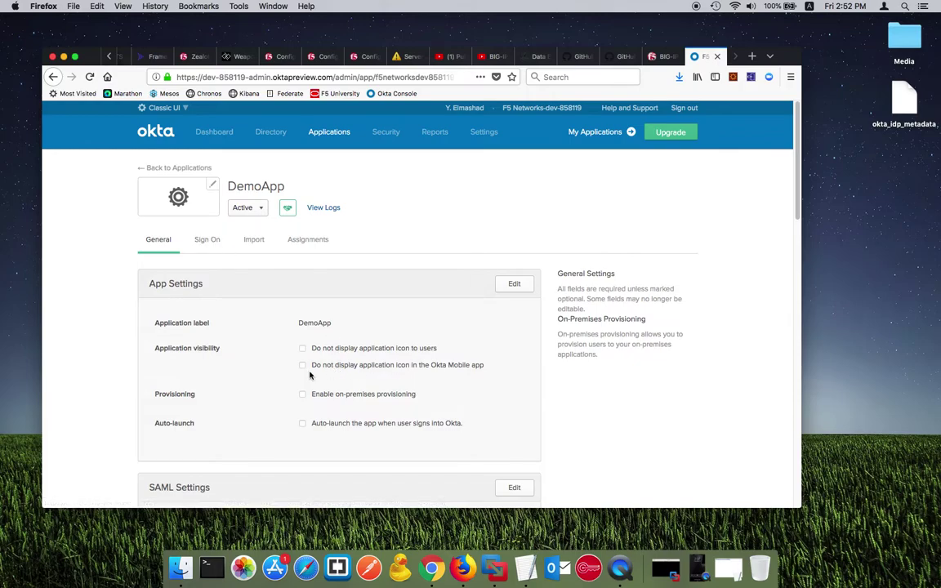
{"action": "scroll", "coordinate": [310, 374], "scroll_direction": "down", "scroll_amount": 10}
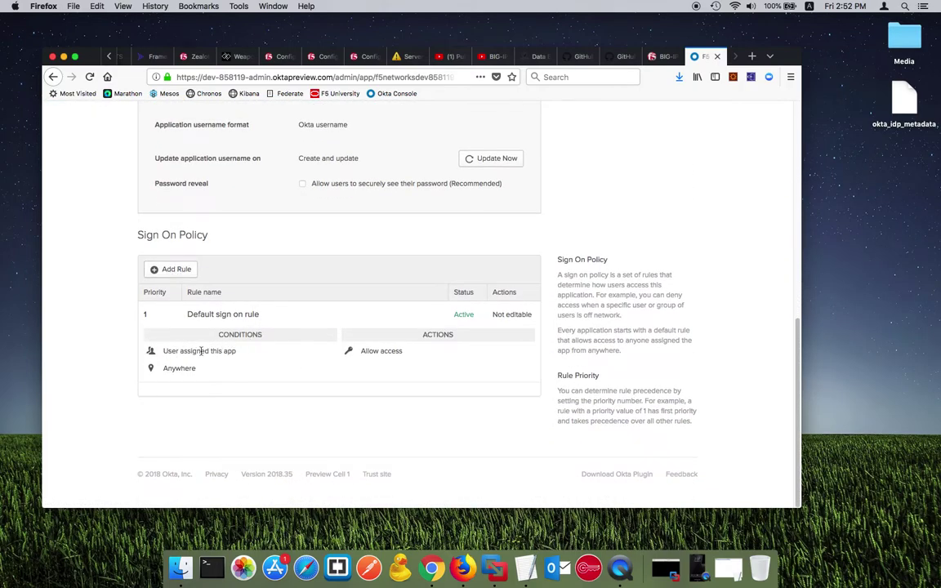
{"action": "left_click_drag", "start_coordinate": [170, 350], "coordinate": [436, 347]}
{"action": "left_click", "coordinate": [393, 312]}
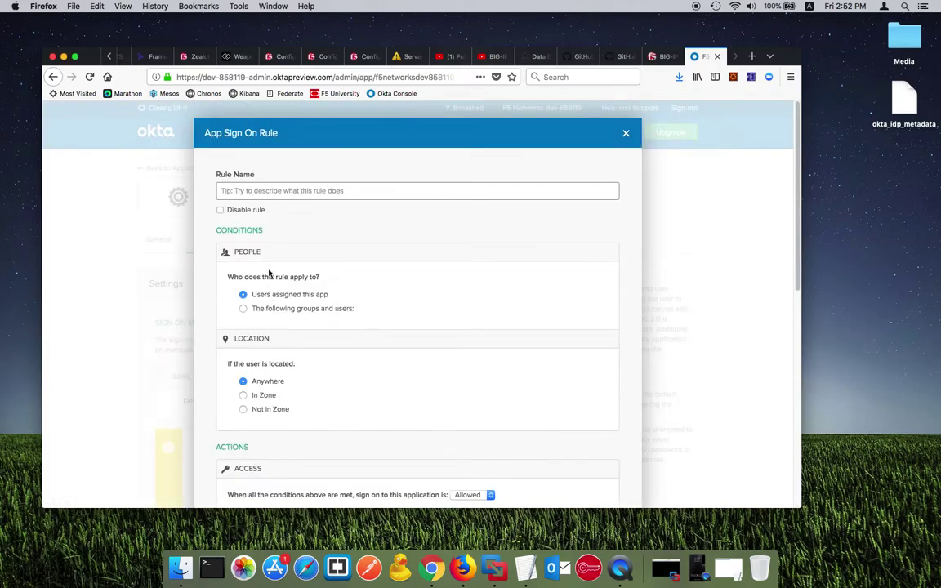
Step: Name the new sign-on rule MFA and require a factor prompt at every sign-on
{"action": "left_click", "coordinate": [261, 190]}
{"action": "type", "text": "MFA"}
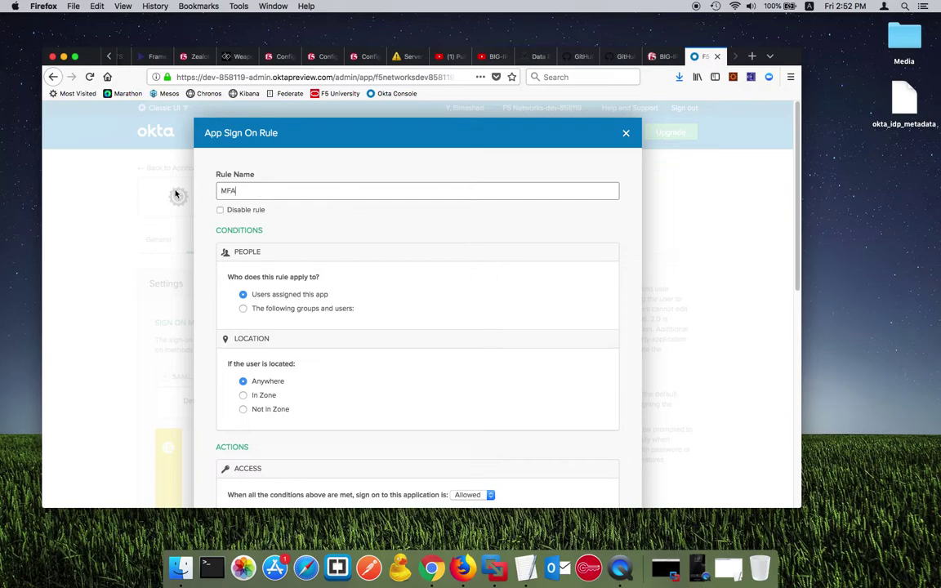
{"action": "scroll", "coordinate": [290, 304], "scroll_direction": "down", "scroll_amount": 5}
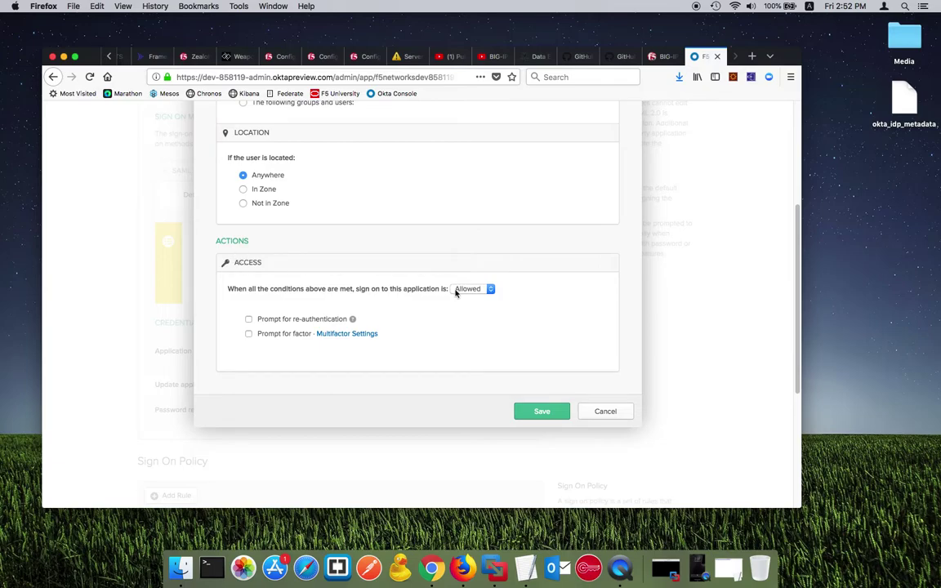
{"action": "left_click", "coordinate": [248, 319]}
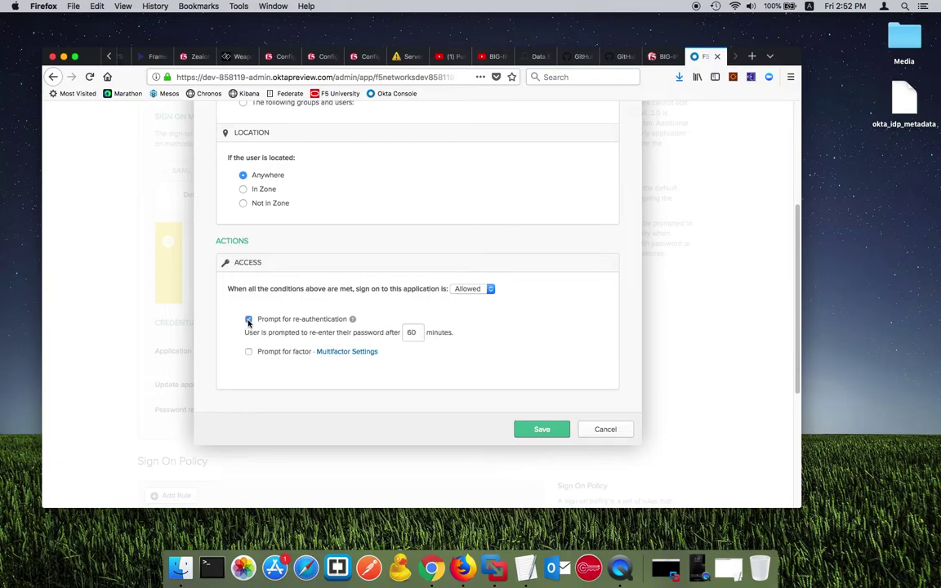
{"action": "left_click", "coordinate": [249, 319]}
{"action": "left_click", "coordinate": [248, 335]}
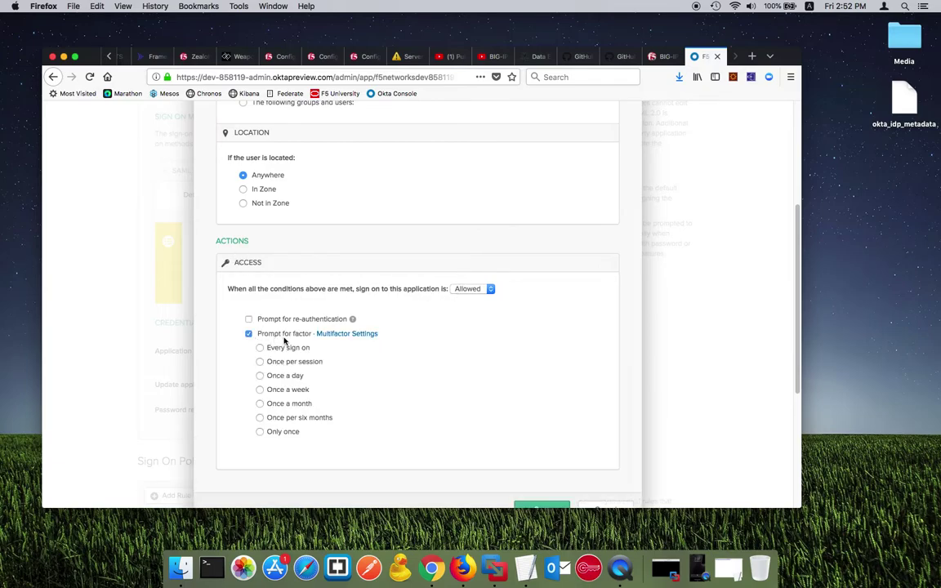
{"action": "scroll", "coordinate": [270, 320], "scroll_direction": "down", "scroll_amount": 1}
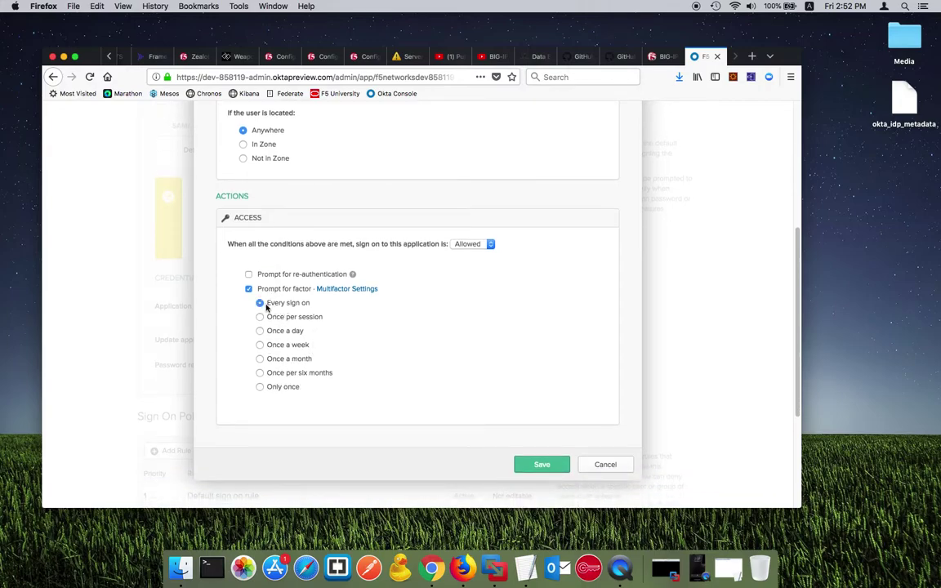
{"action": "scroll", "coordinate": [331, 331], "scroll_direction": "up", "scroll_amount": 1}
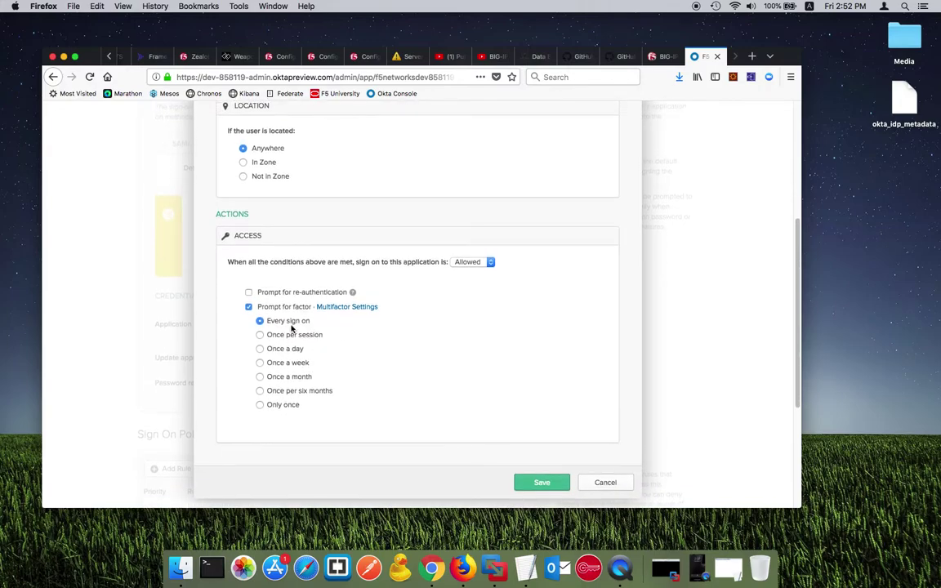
Step: Close the sign-on rule form and go to DemoApp's General settings
{"action": "key", "text": "Escape"}
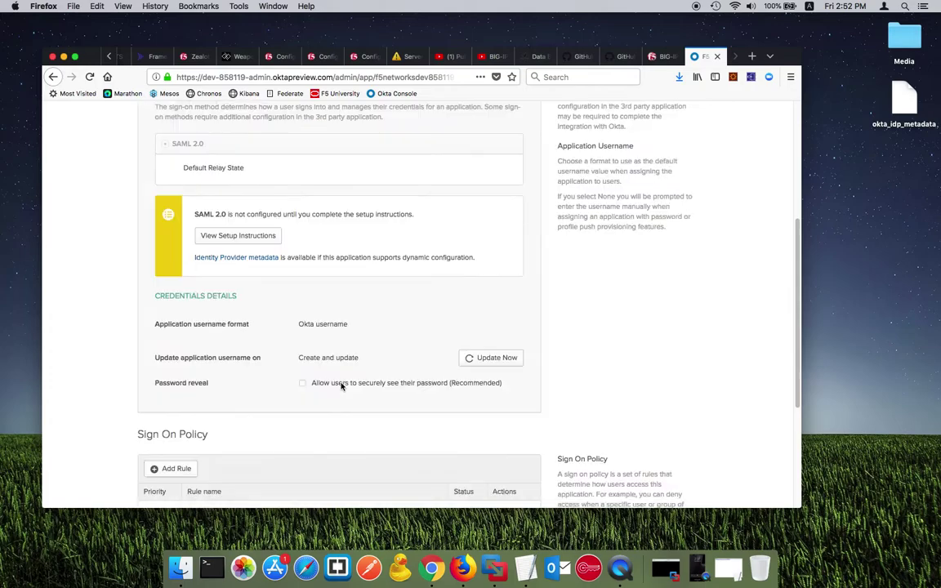
{"action": "scroll", "coordinate": [346, 393], "scroll_direction": "down", "scroll_amount": 5}
{"action": "scroll", "coordinate": [384, 411], "scroll_direction": "up", "scroll_amount": 10}
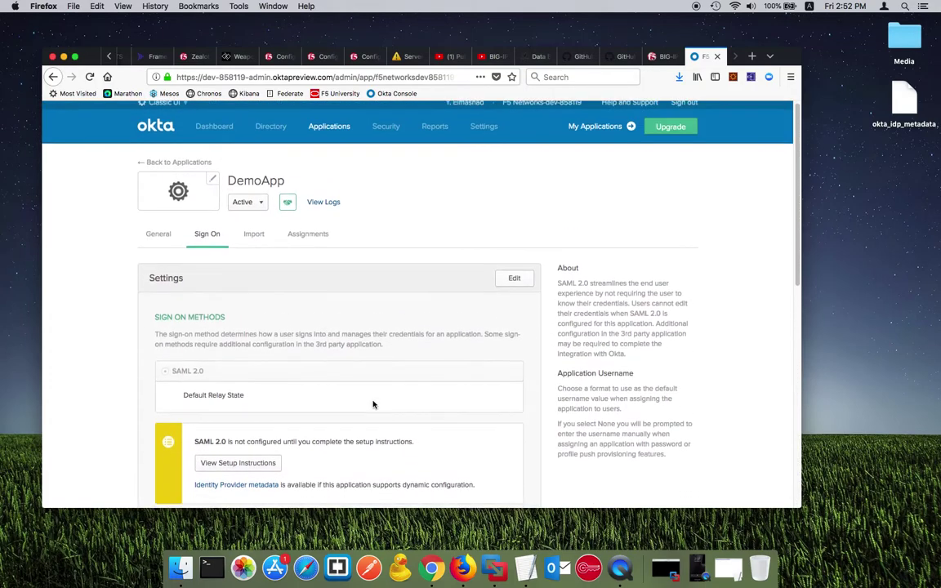
{"action": "left_click", "coordinate": [147, 243]}
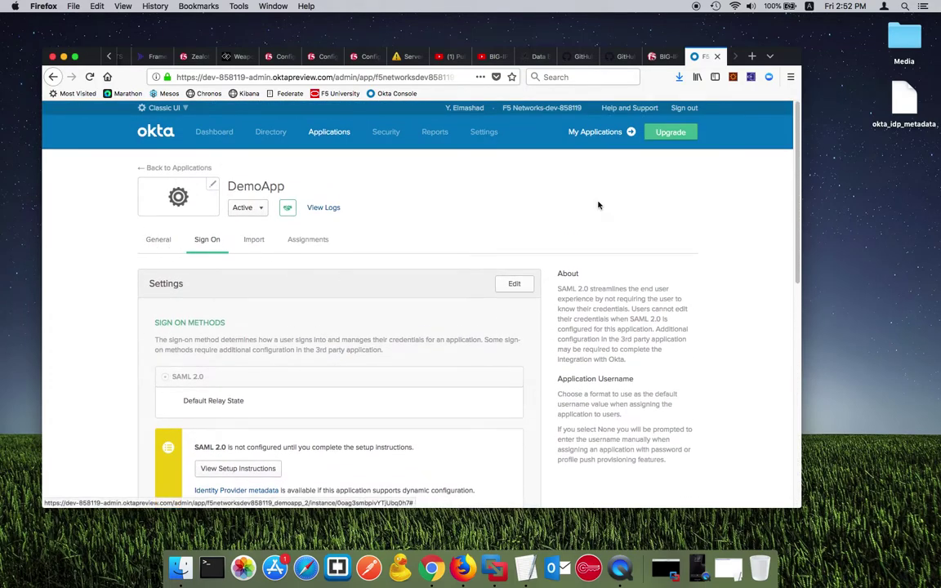
Step: In BIG-IP, open Access > Guided Configuration > SAML Service Provider
{"action": "left_click", "coordinate": [665, 55]}
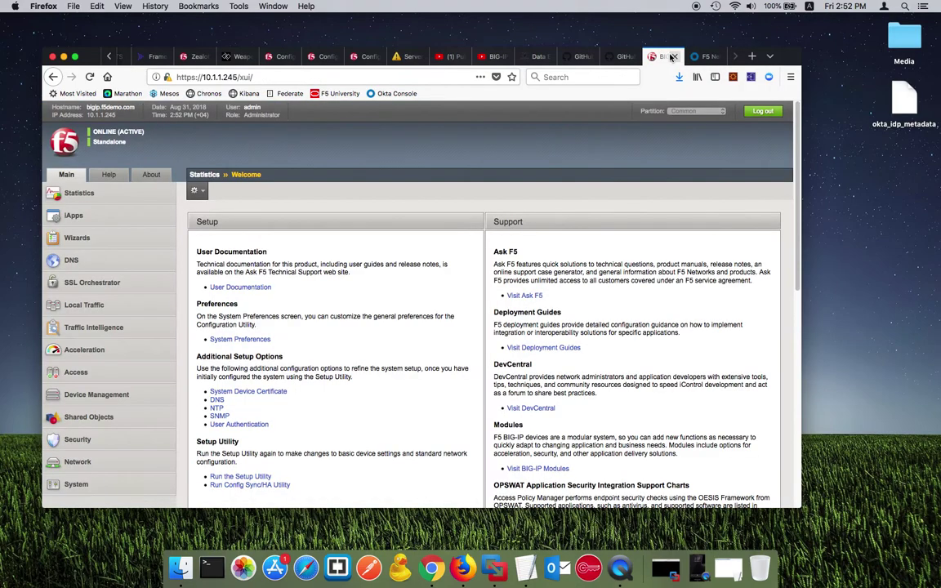
{"action": "scroll", "coordinate": [269, 275], "scroll_direction": "down", "scroll_amount": 3}
{"action": "scroll", "coordinate": [131, 341], "scroll_direction": "up", "scroll_amount": 1}
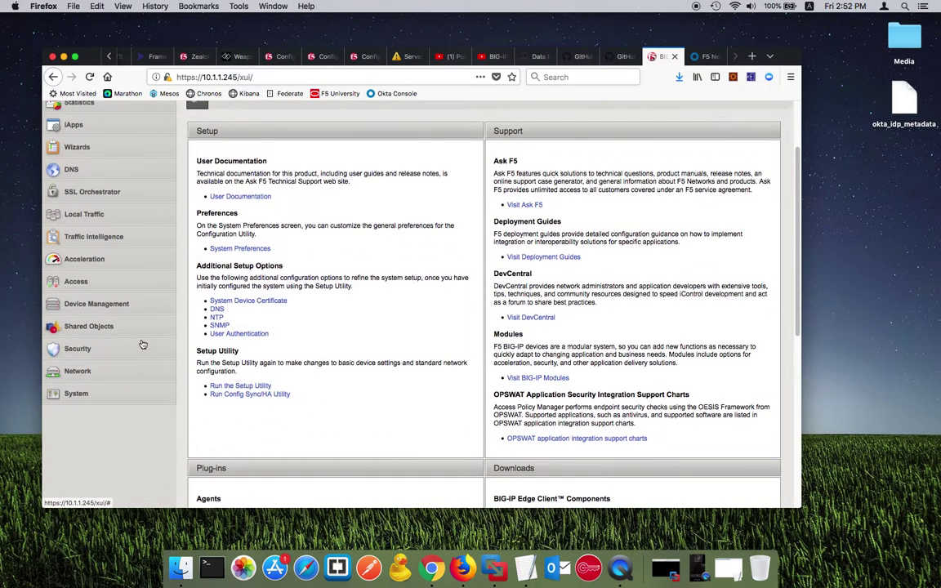
{"action": "left_click", "coordinate": [102, 282]}
{"action": "left_click", "coordinate": [115, 303]}
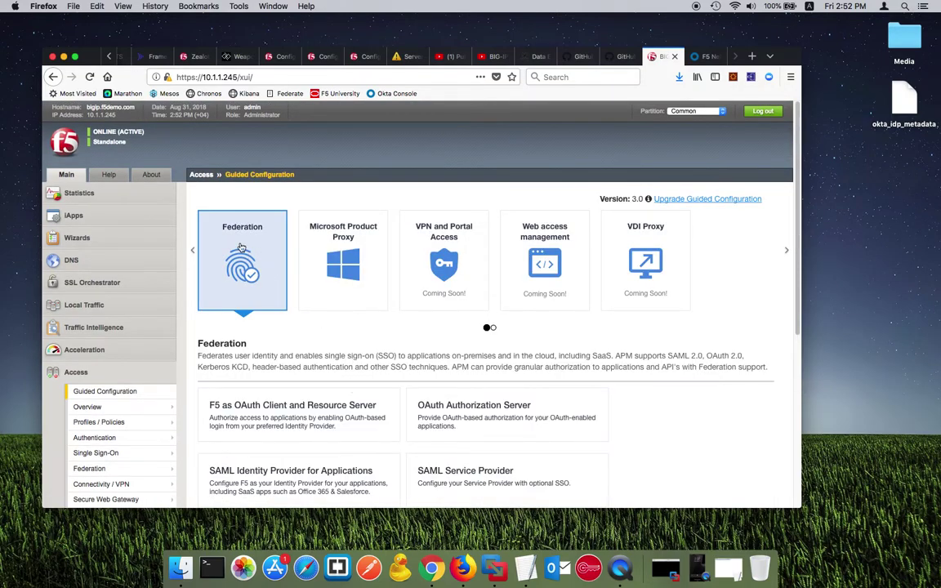
{"action": "scroll", "coordinate": [462, 426], "scroll_direction": "down", "scroll_amount": 2}
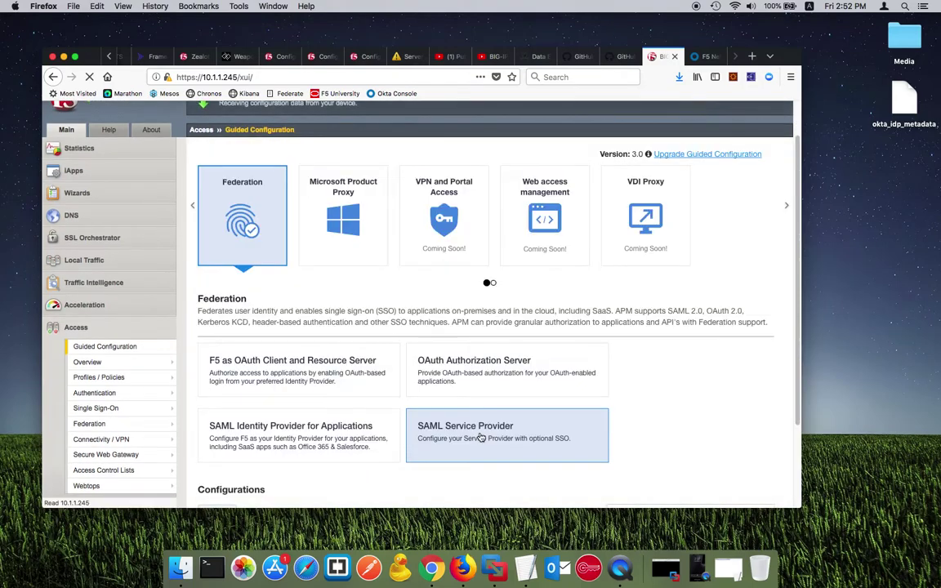
{"action": "left_click", "coordinate": [480, 438]}
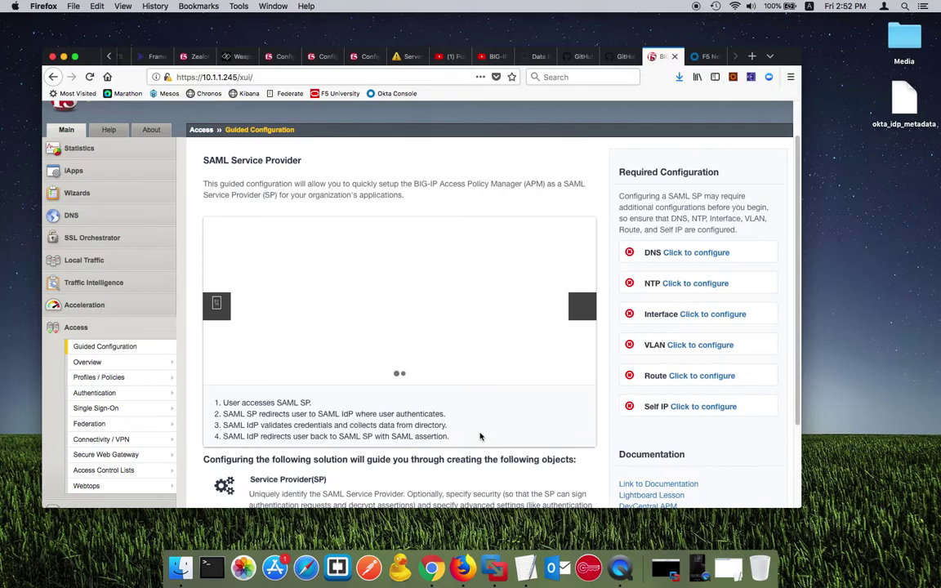
Step: Review the list of objects the SAML Service Provider wizard will create, then begin setup
{"action": "scroll", "coordinate": [480, 437], "scroll_direction": "down", "scroll_amount": 3}
{"action": "scroll", "coordinate": [572, 351], "scroll_direction": "down", "scroll_amount": 2}
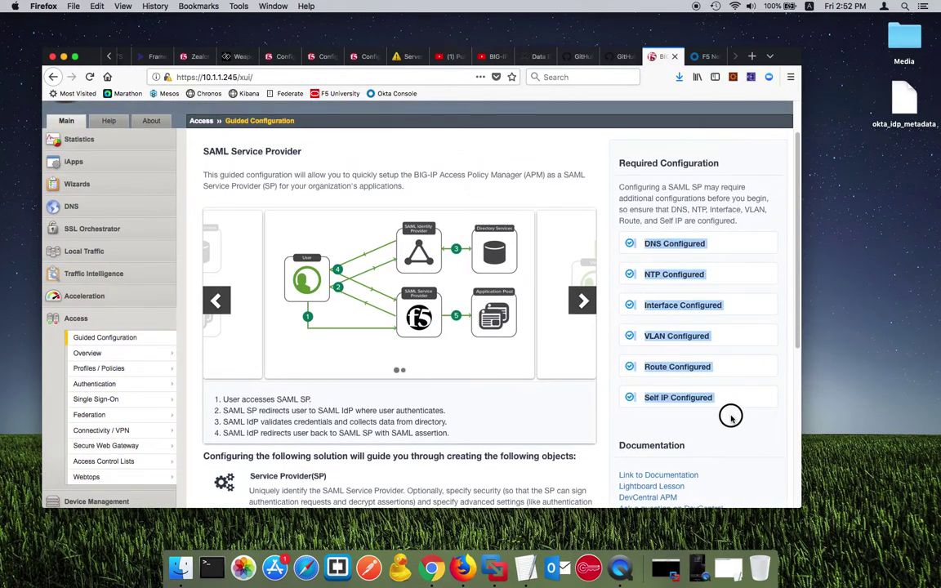
{"action": "scroll", "coordinate": [729, 413], "scroll_direction": "down", "scroll_amount": 4}
{"action": "scroll", "coordinate": [731, 411], "scroll_direction": "down", "scroll_amount": 6}
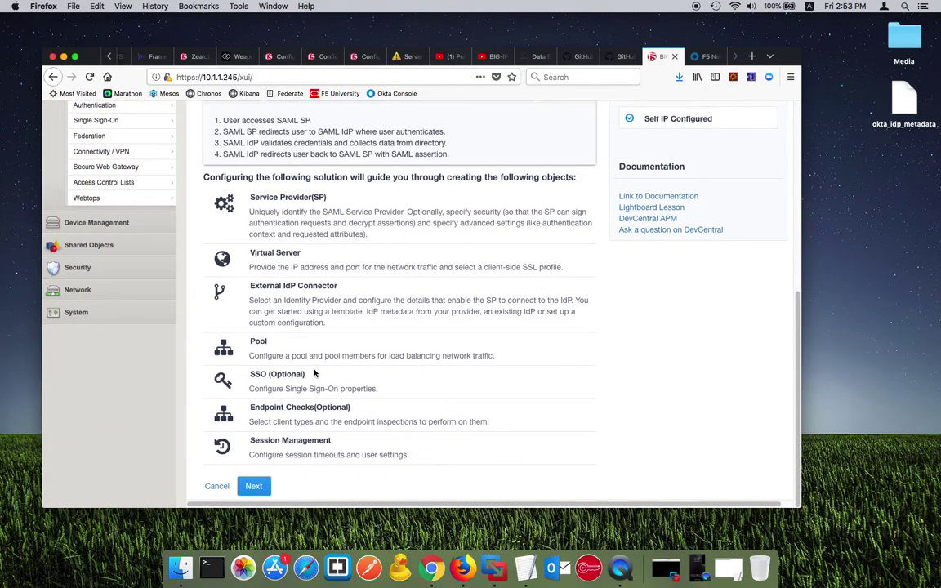
{"action": "left_click_drag", "start_coordinate": [275, 177], "coordinate": [426, 445]}
{"action": "left_click", "coordinate": [271, 497]}
{"action": "left_click", "coordinate": [266, 489]}
{"action": "left_click", "coordinate": [299, 307]}
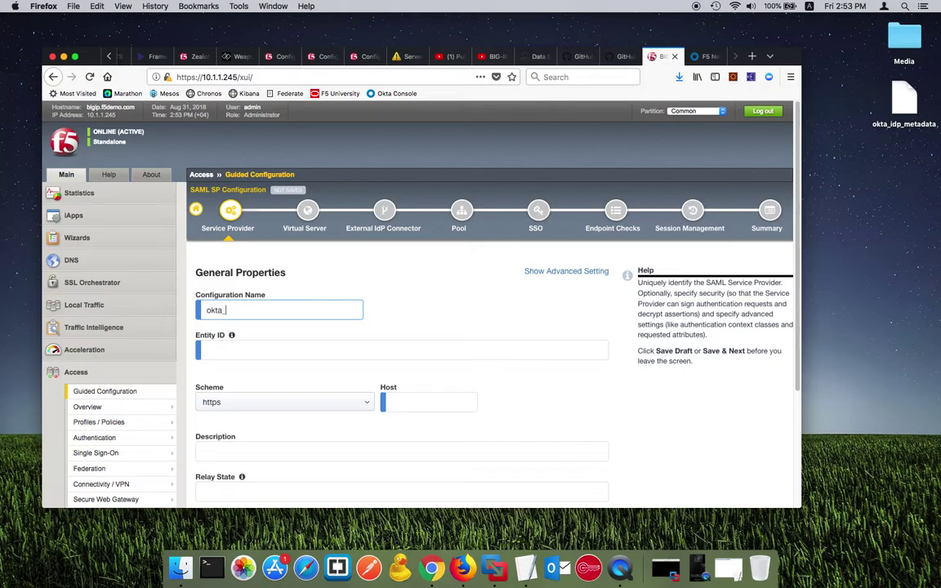
{"action": "scroll", "coordinate": [293, 321], "scroll_direction": "down", "scroll_amount": 2}
{"action": "left_click", "coordinate": [299, 296]}
{"action": "type", "text": "https://demoapp.f5demo.com"}
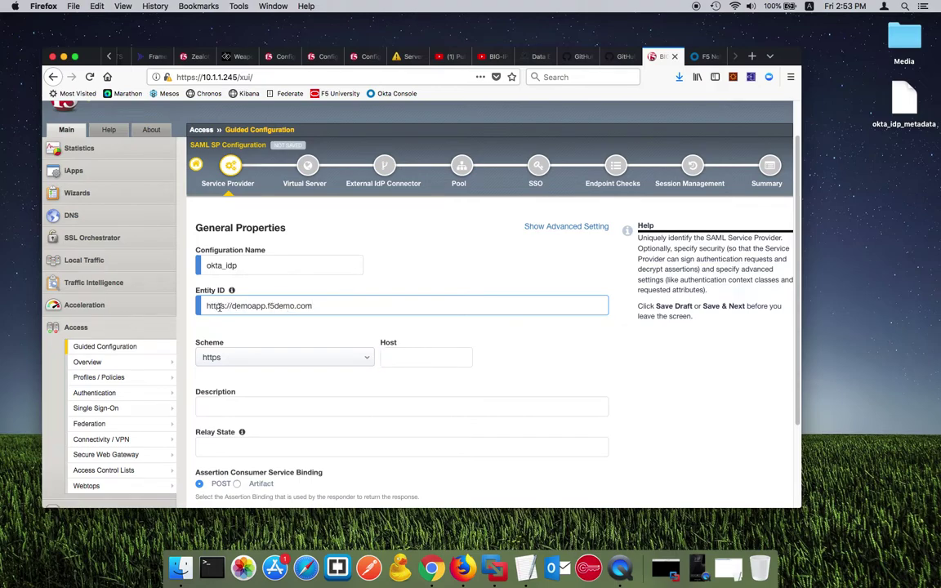
{"action": "scroll", "coordinate": [325, 308], "scroll_direction": "down", "scroll_amount": 5}
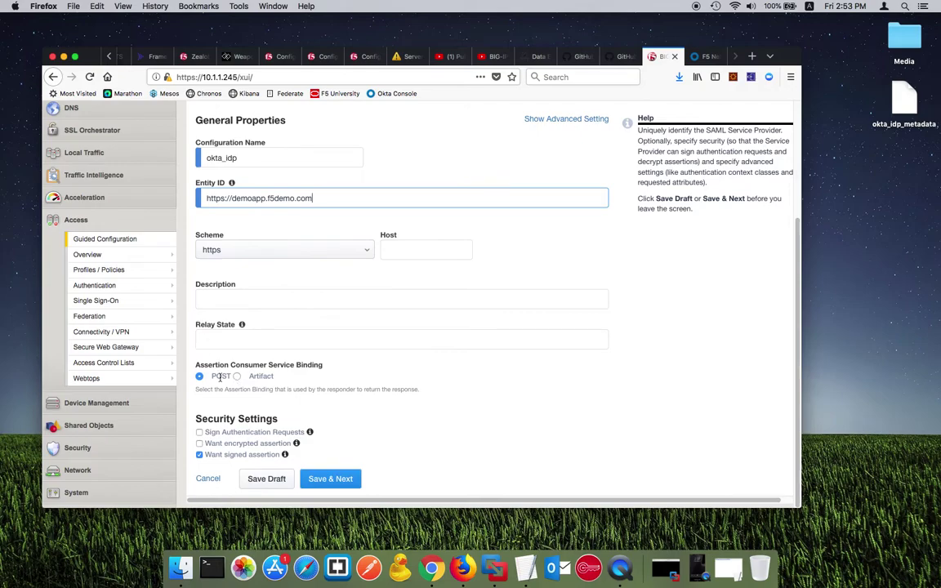
{"action": "left_click", "coordinate": [199, 456]}
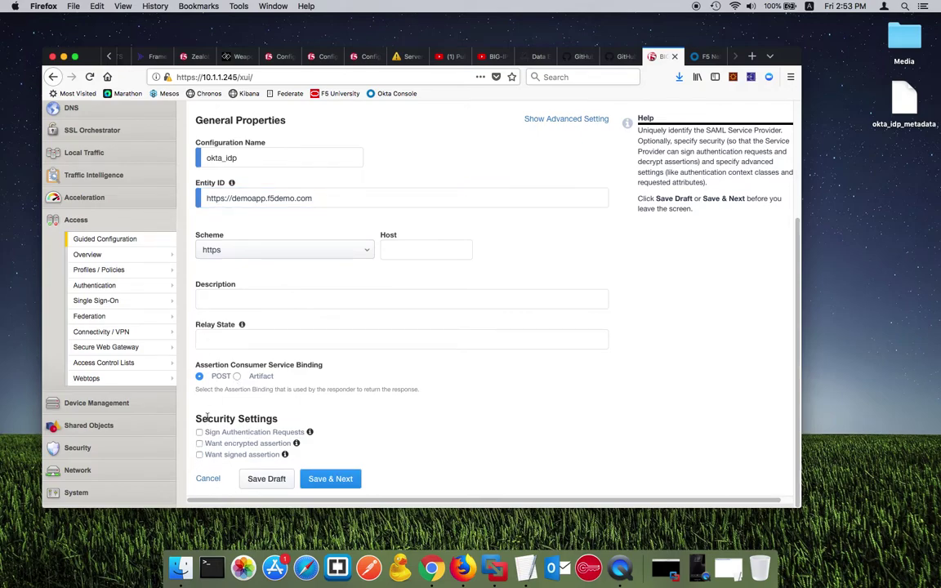
{"action": "left_click", "coordinate": [331, 479]}
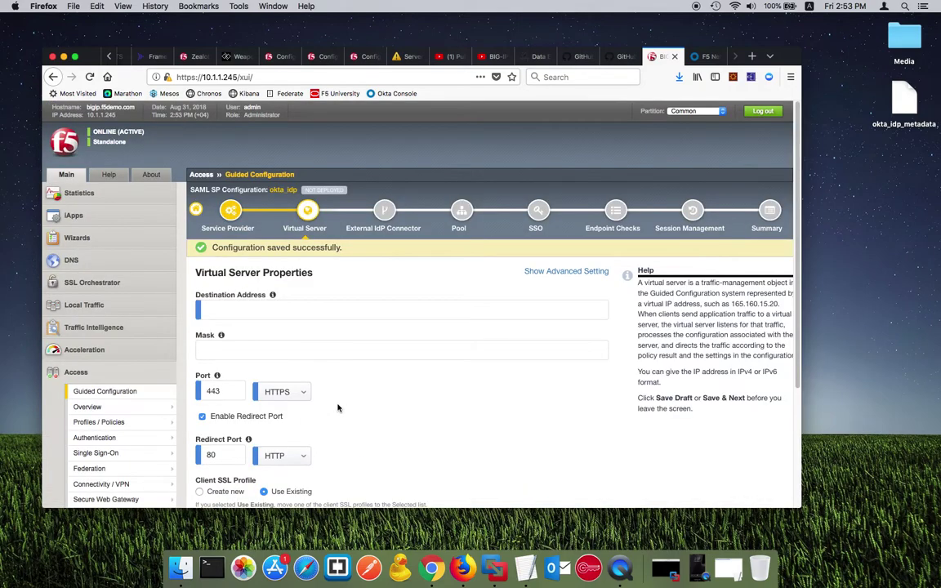
Step: Enter 10.1.10.54 as the virtual server destination address
{"action": "left_click", "coordinate": [297, 308]}
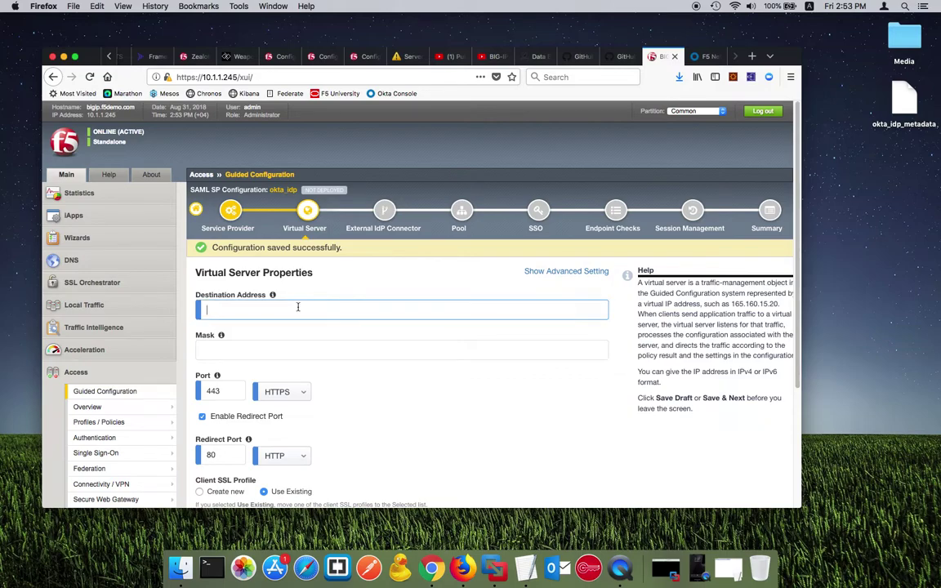
{"action": "type", "text": "10.1"}
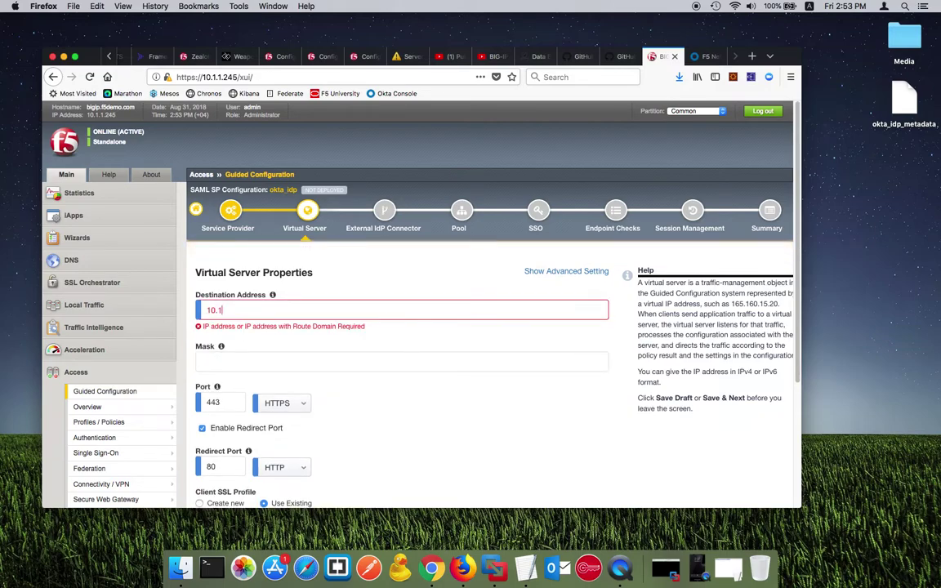
{"action": "type", "text": ".10.54"}
{"action": "scroll", "coordinate": [299, 314], "scroll_direction": "down", "scroll_amount": 4}
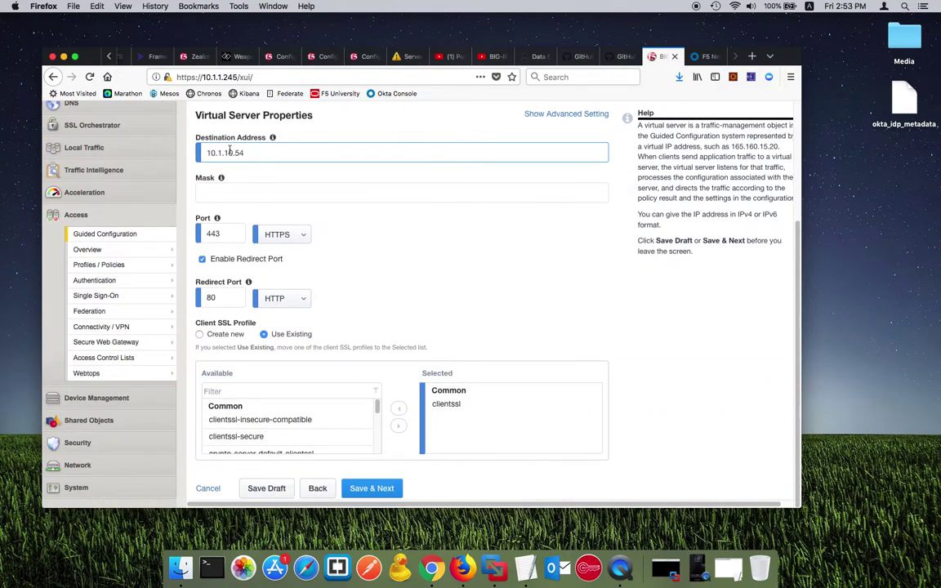
{"action": "scroll", "coordinate": [230, 152], "scroll_direction": "up", "scroll_amount": 1}
Step: Run ping demoapp.f5demo.com in Terminal, stop it, and select the resolved 10.1.10.54 address
{"action": "left_click", "coordinate": [217, 564]}
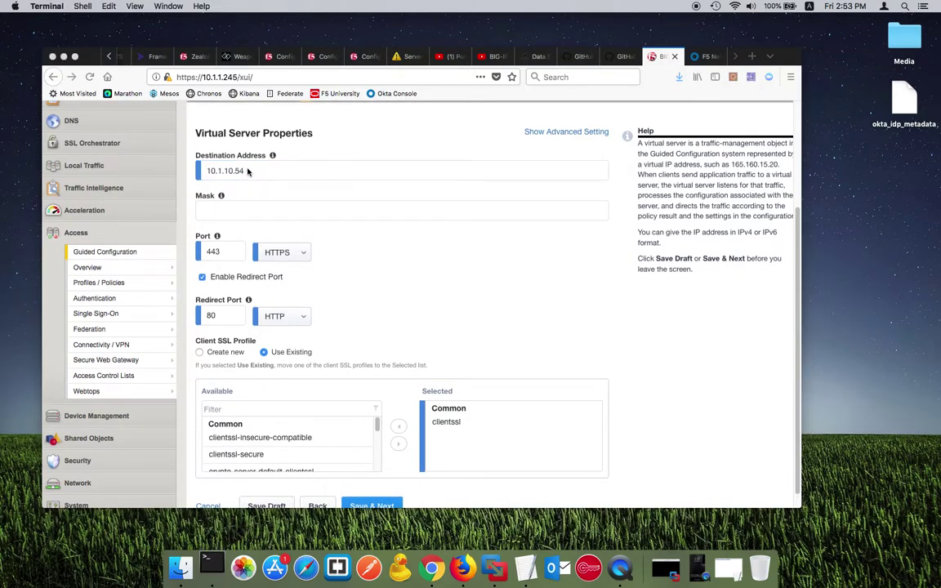
{"action": "left_click_drag", "start_coordinate": [284, 260], "coordinate": [454, 306]}
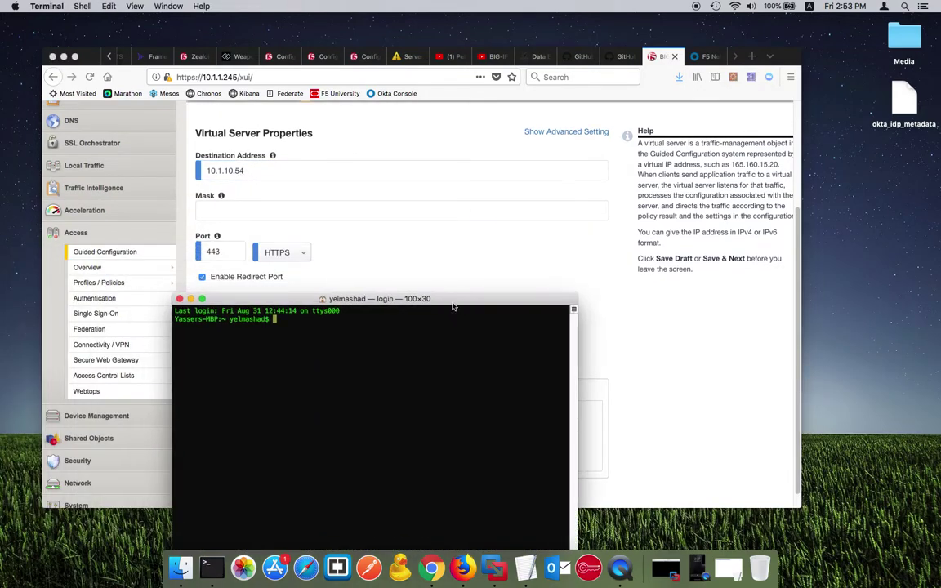
{"action": "type", "text": "ping"}
{"action": "type", "text": "https://demoapp.f5demo.com"}
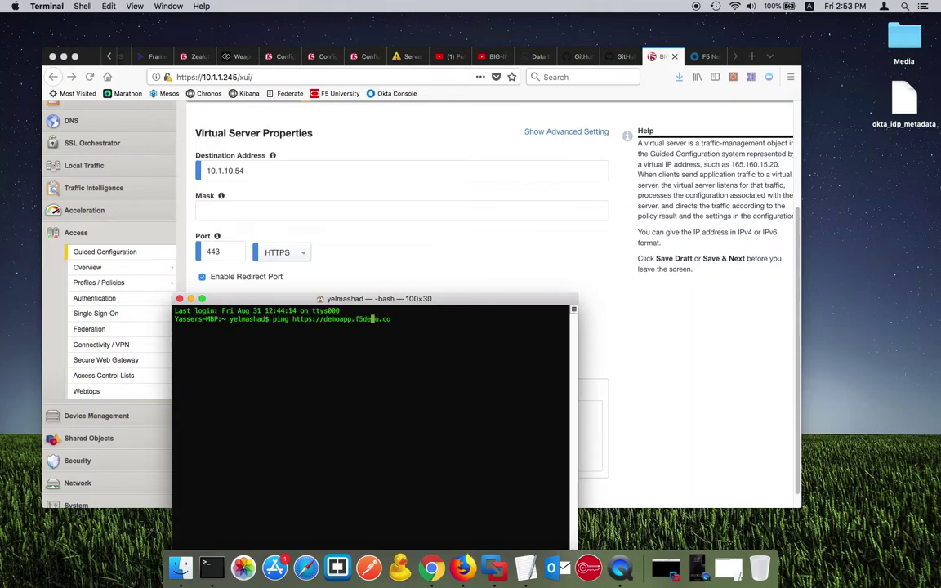
{"action": "key", "text": "BackSpace"}
{"action": "key", "text": "BackSpace"}
{"action": "key", "text": "BackSpace"}
{"action": "key", "text": "BackSpace"}
{"action": "key", "text": "BackSpace"}
{"action": "key", "text": "BackSpace"}
{"action": "key", "text": "BackSpace"}
{"action": "key", "text": "BackSpace"}
{"action": "key", "text": "Return"}
{"action": "key", "text": "ctrl+c"}
{"action": "double_click", "coordinate": [292, 328]}
Step: Close Terminal and disable the virtual server's redirect port
{"action": "left_click", "coordinate": [262, 172]}
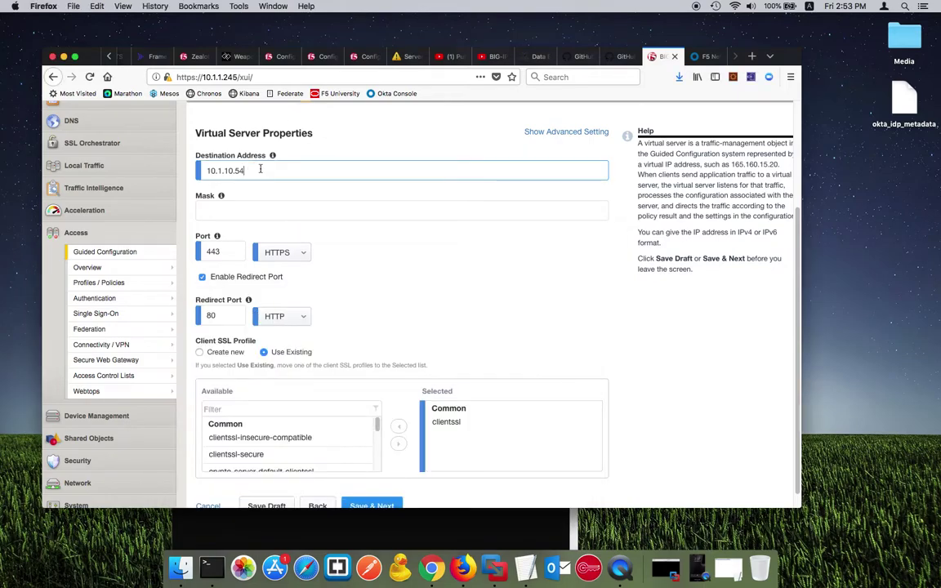
{"action": "left_click", "coordinate": [212, 566]}
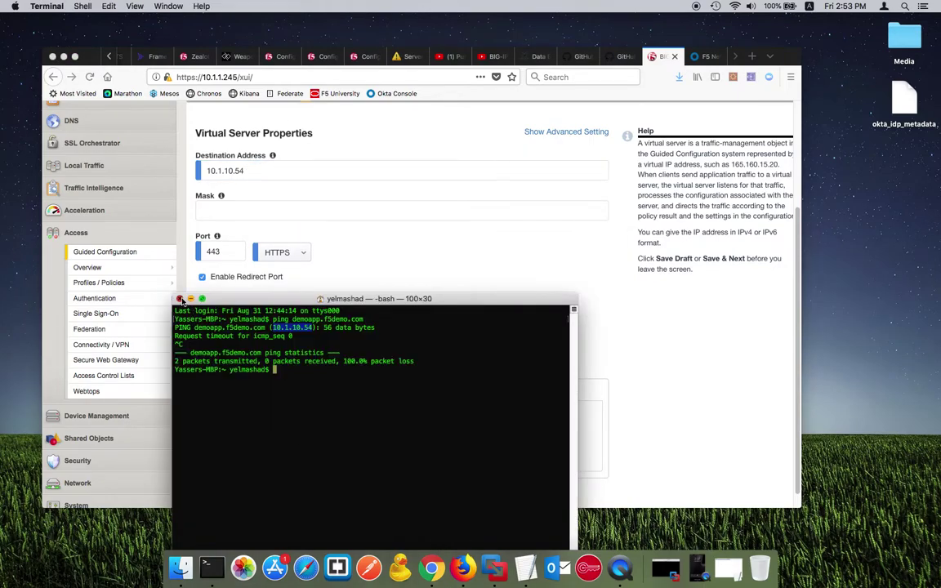
{"action": "left_click", "coordinate": [180, 299]}
{"action": "scroll", "coordinate": [261, 269], "scroll_direction": "down", "scroll_amount": 1}
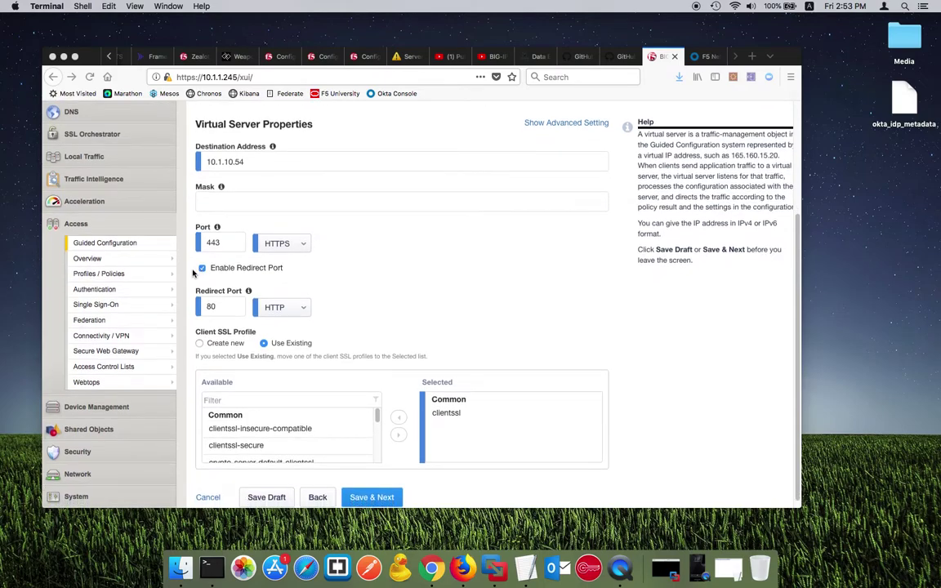
{"action": "left_click", "coordinate": [201, 269]}
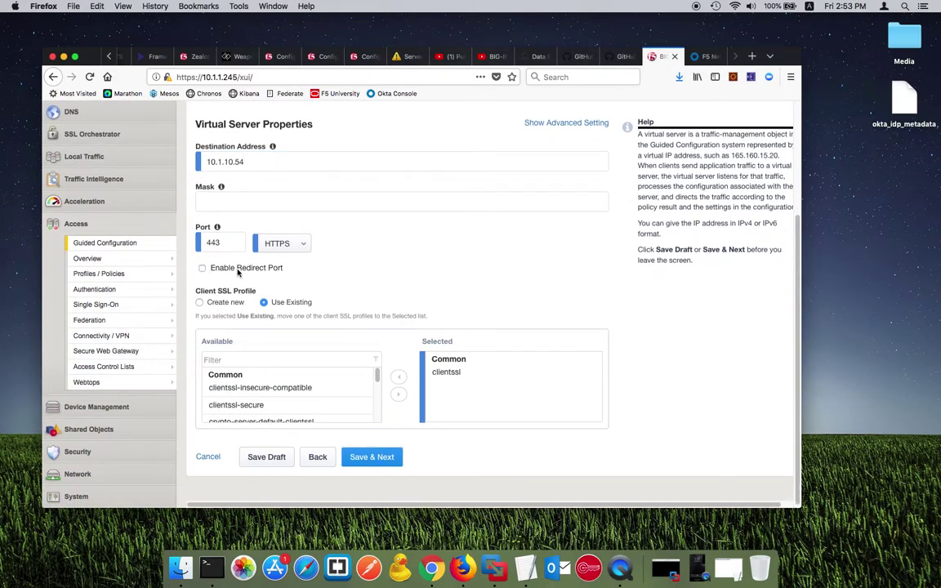
Step: Replace the clientssl profile with f5demo as the client SSL profile and save
{"action": "scroll", "coordinate": [292, 385], "scroll_direction": "down", "scroll_amount": 1}
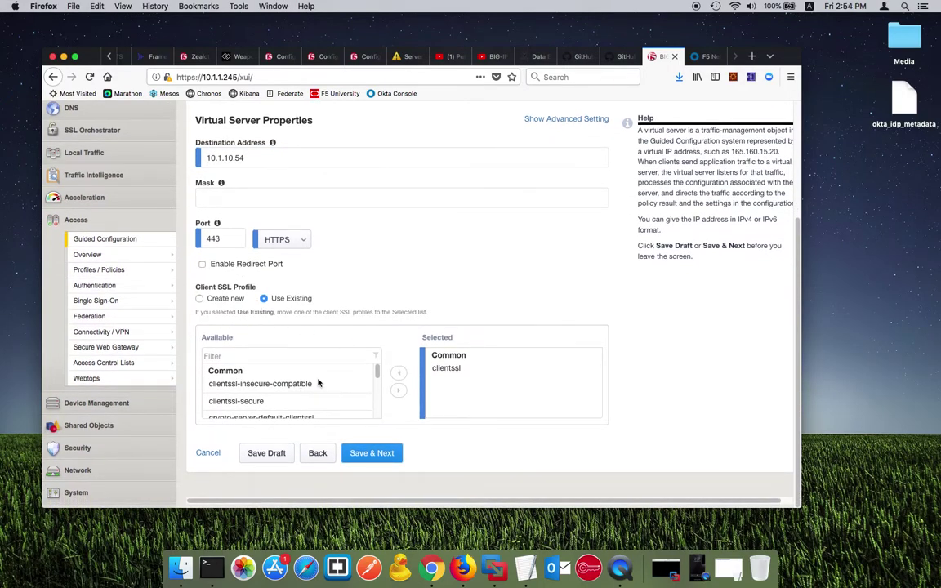
{"action": "scroll", "coordinate": [319, 384], "scroll_direction": "down", "scroll_amount": 5}
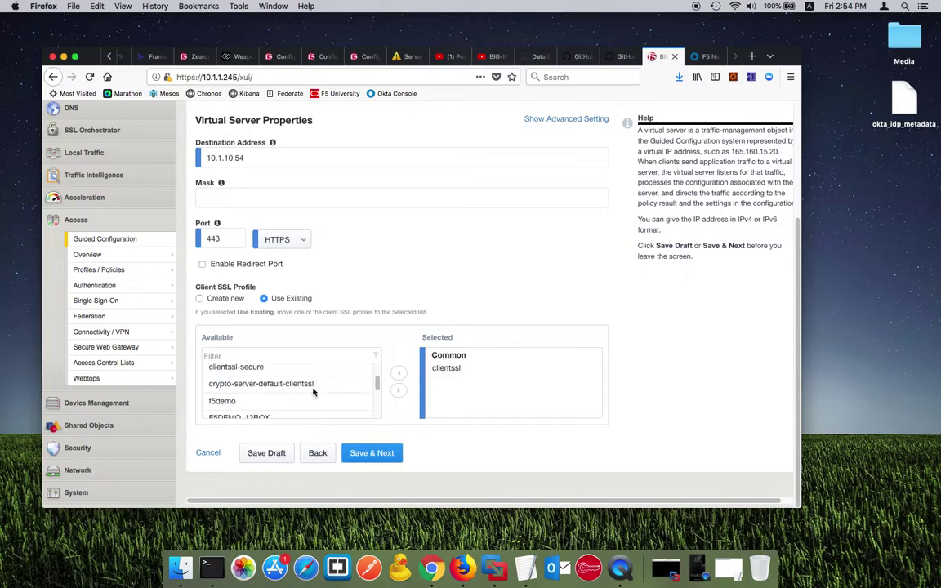
{"action": "left_click", "coordinate": [399, 391]}
{"action": "left_click", "coordinate": [483, 370]}
{"action": "left_click", "coordinate": [398, 372]}
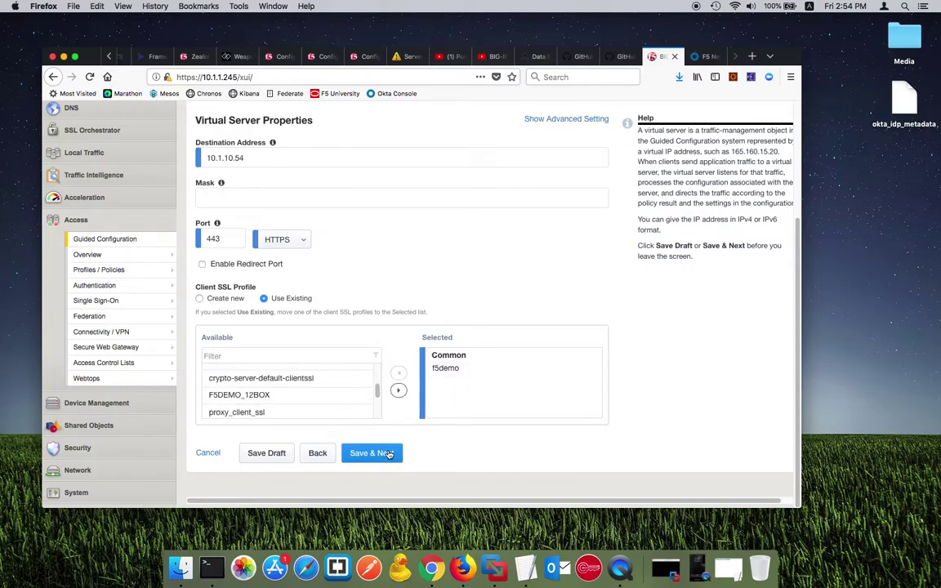
{"action": "left_click", "coordinate": [389, 454]}
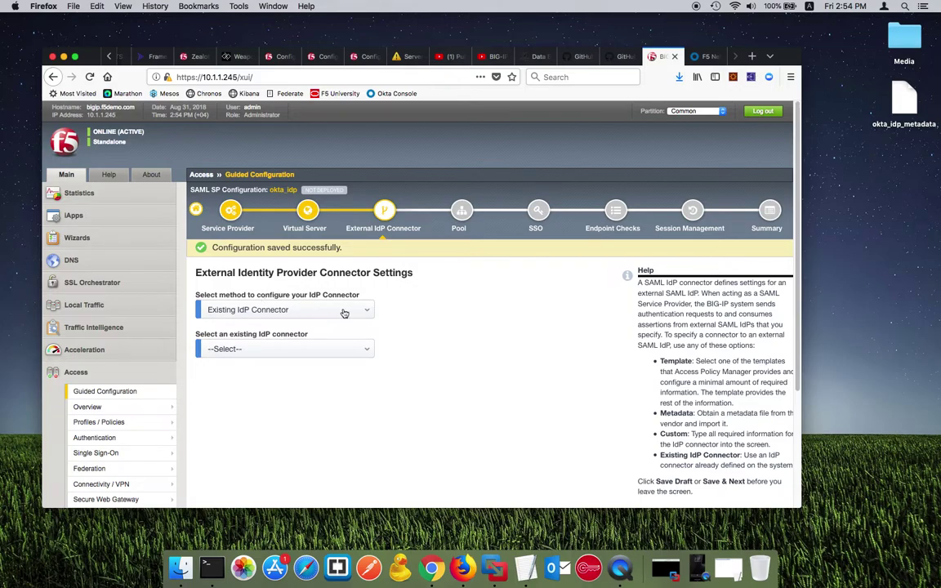
Step: Try the Template IdP connector method and review its fields
{"action": "scroll", "coordinate": [327, 286], "scroll_direction": "down", "scroll_amount": 3}
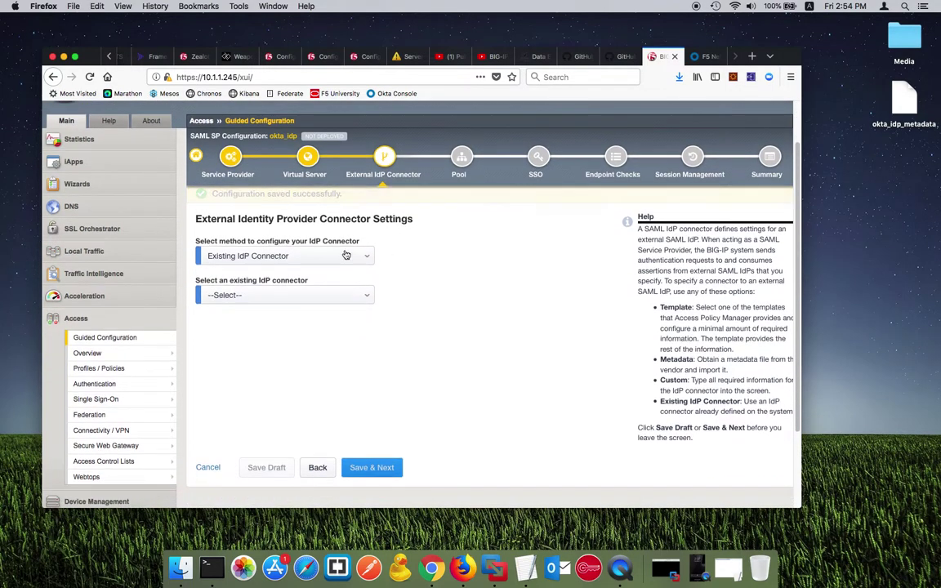
{"action": "left_click", "coordinate": [364, 259]}
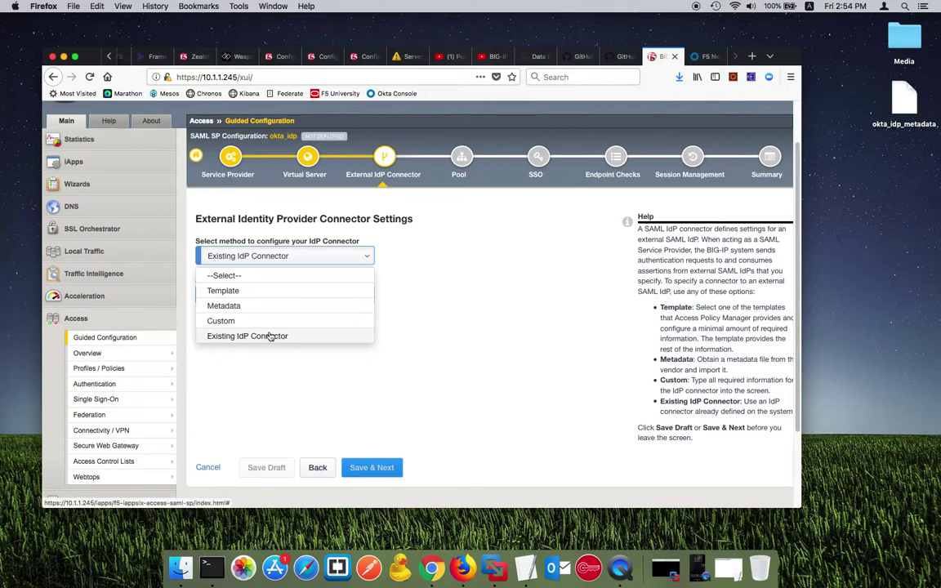
{"action": "left_click", "coordinate": [249, 291]}
{"action": "scroll", "coordinate": [357, 368], "scroll_direction": "down", "scroll_amount": 5}
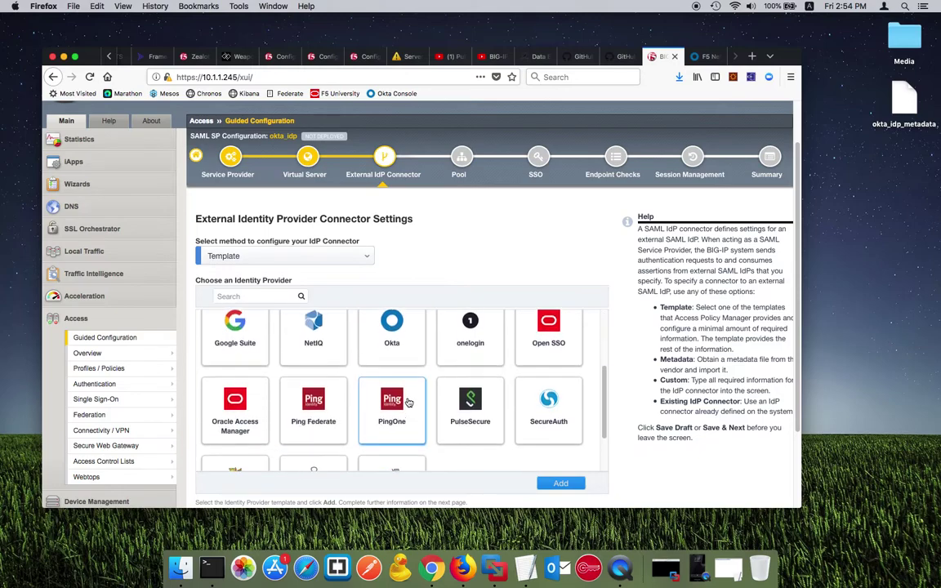
{"action": "scroll", "coordinate": [400, 390], "scroll_direction": "up", "scroll_amount": 2}
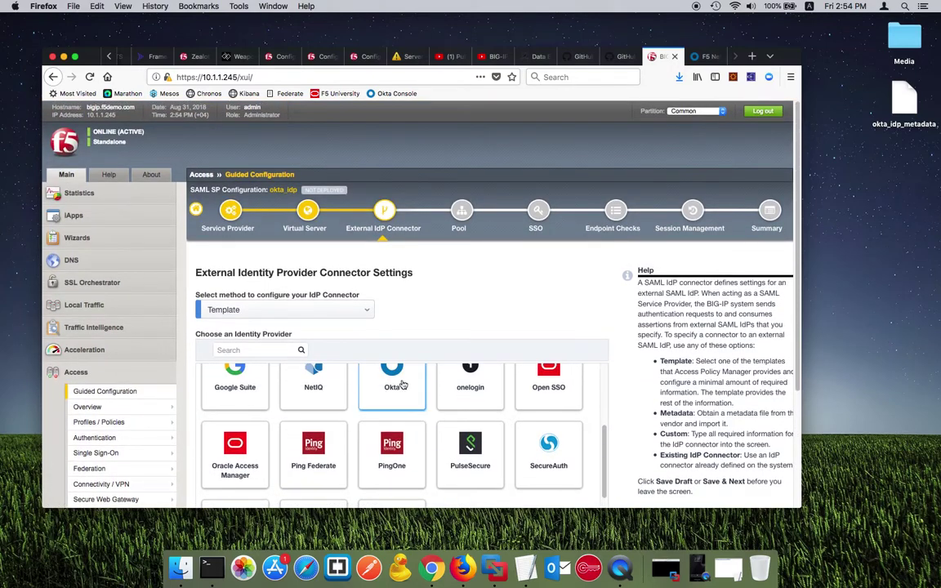
{"action": "scroll", "coordinate": [618, 398], "scroll_direction": "down", "scroll_amount": 3}
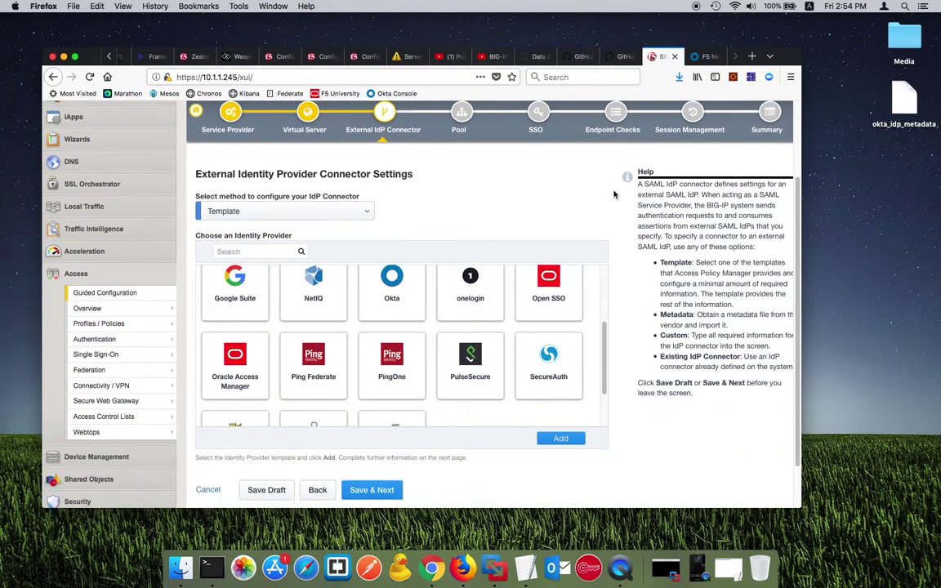
{"action": "scroll", "coordinate": [530, 290], "scroll_direction": "up", "scroll_amount": 1}
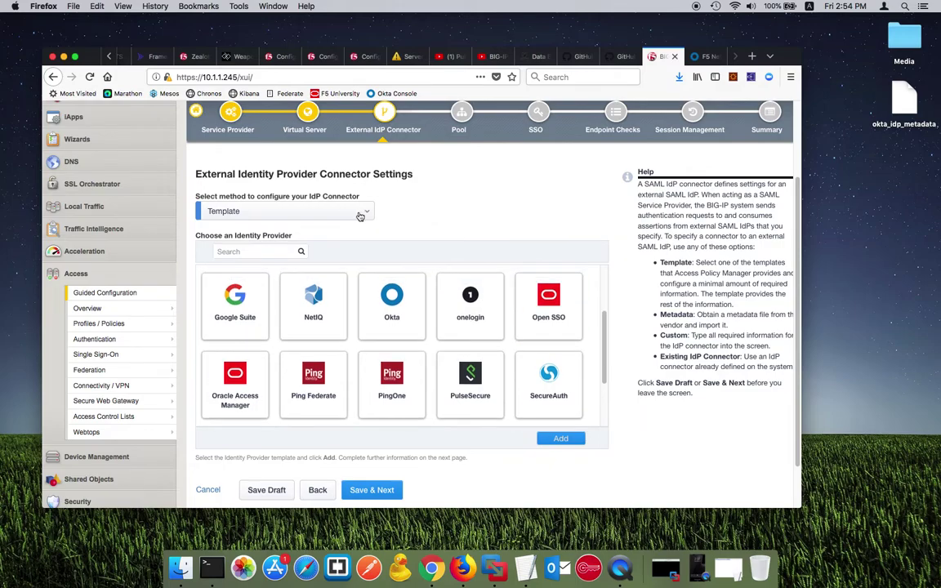
Step: Switch the IdP connector method to Metadata and browse for the metadata file
{"action": "left_click", "coordinate": [359, 214]}
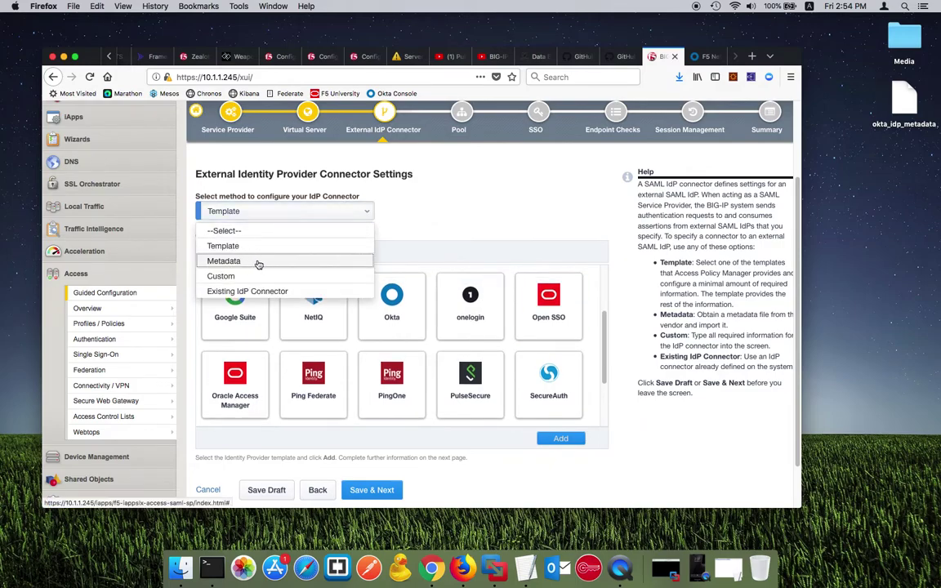
{"action": "left_click", "coordinate": [245, 262]}
{"action": "left_click", "coordinate": [228, 245]}
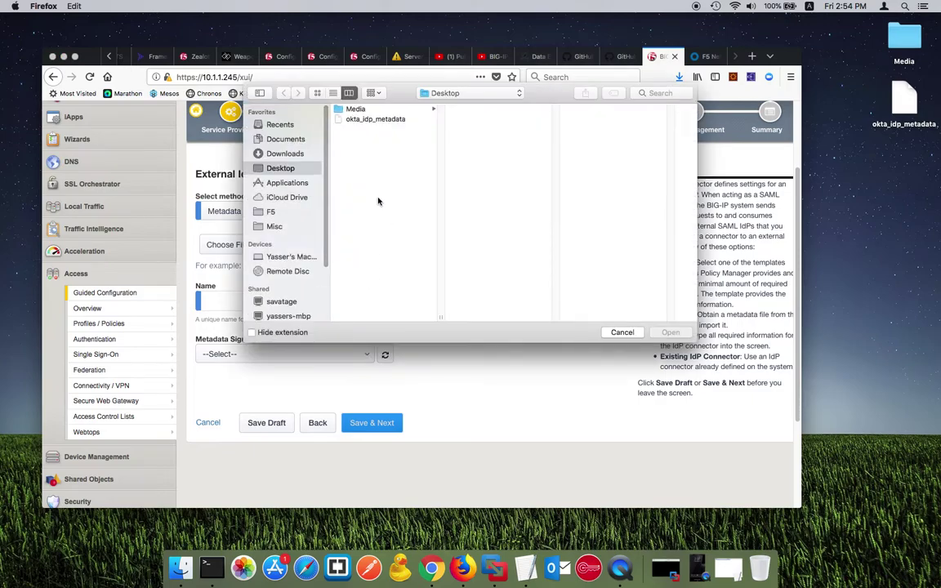
Step: Try loading okta_idp_metadata, which is rejected because only .xml files are accepted
{"action": "left_click", "coordinate": [374, 119]}
{"action": "key", "text": "Return"}
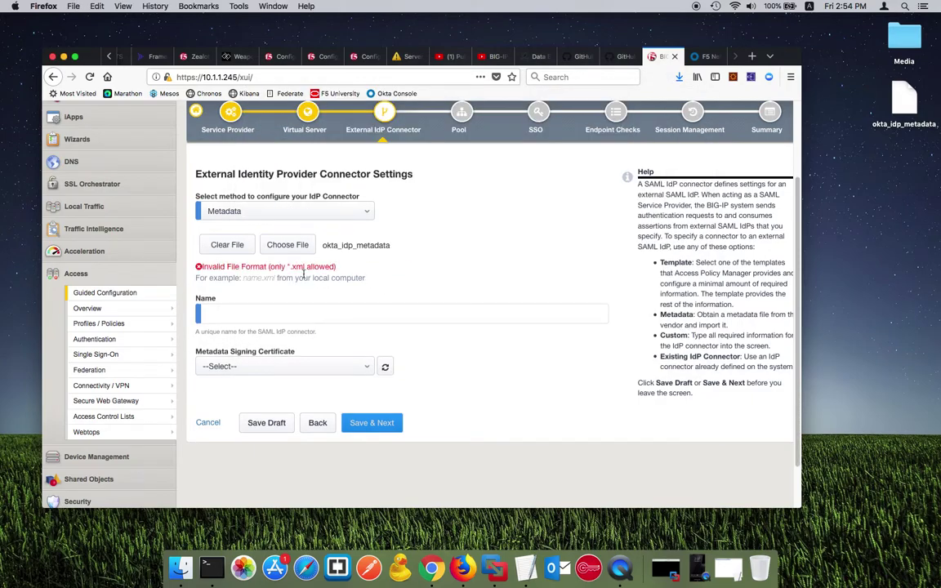
{"action": "left_click_drag", "start_coordinate": [273, 267], "coordinate": [350, 268]}
{"action": "left_click", "coordinate": [617, 321]}
Step: Rename the desktop file to okta_idp_metadata.xml, keeping the .xml extension
{"action": "left_click", "coordinate": [904, 102]}
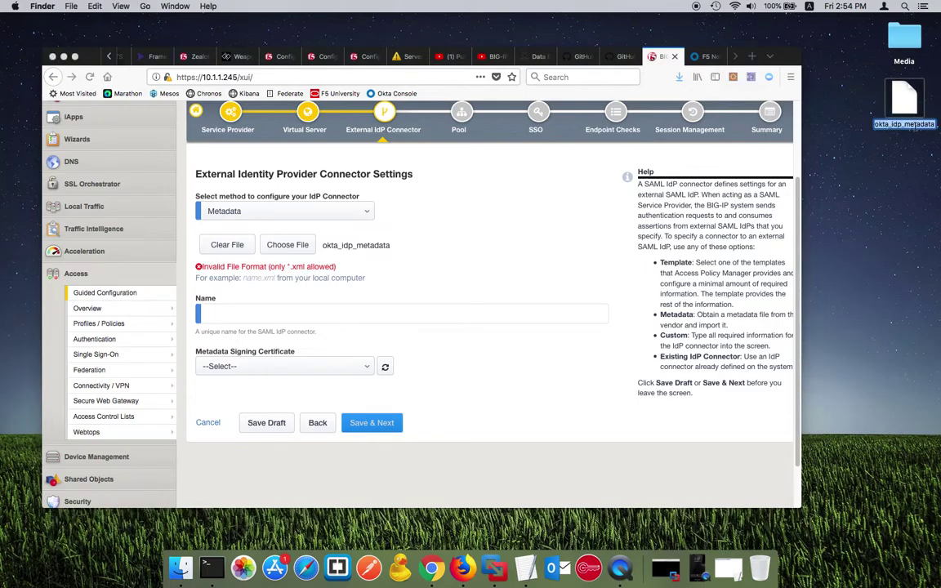
{"action": "key", "text": "Right"}
{"action": "type", "text": ".xml"}
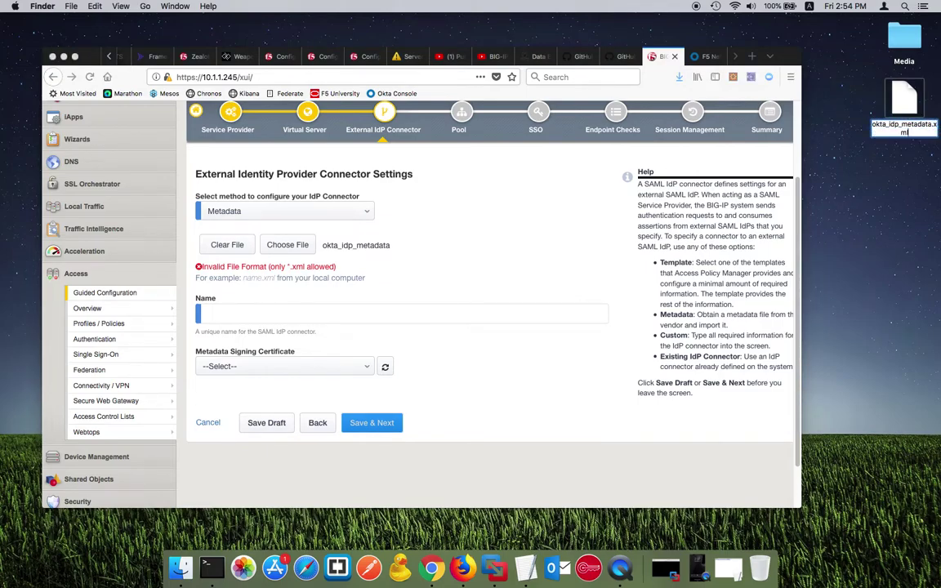
{"action": "key", "text": "Return"}
{"action": "left_click", "coordinate": [554, 196]}
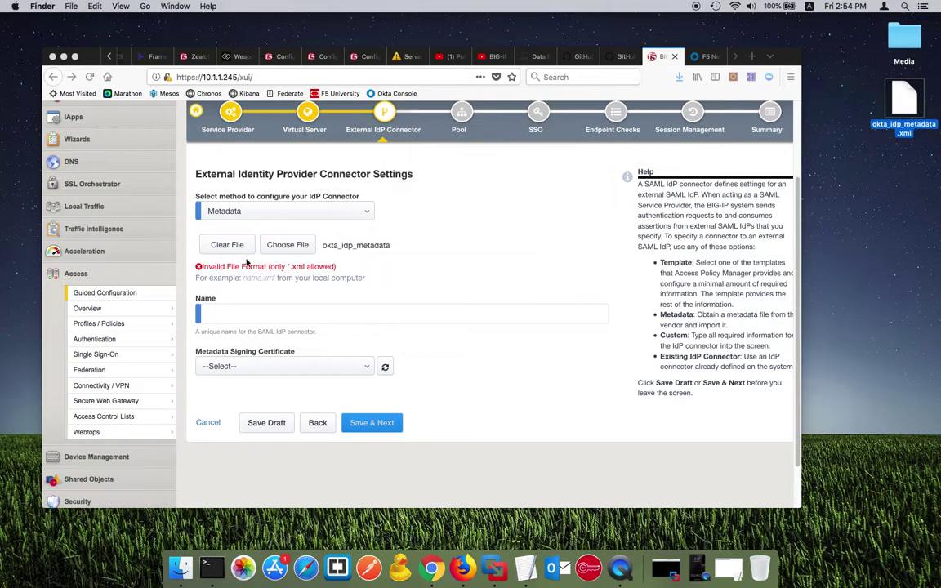
Step: Clear the old file and load okta_idp_metadata.xml as the IdP metadata
{"action": "left_click", "coordinate": [216, 232]}
{"action": "left_click", "coordinate": [240, 248]}
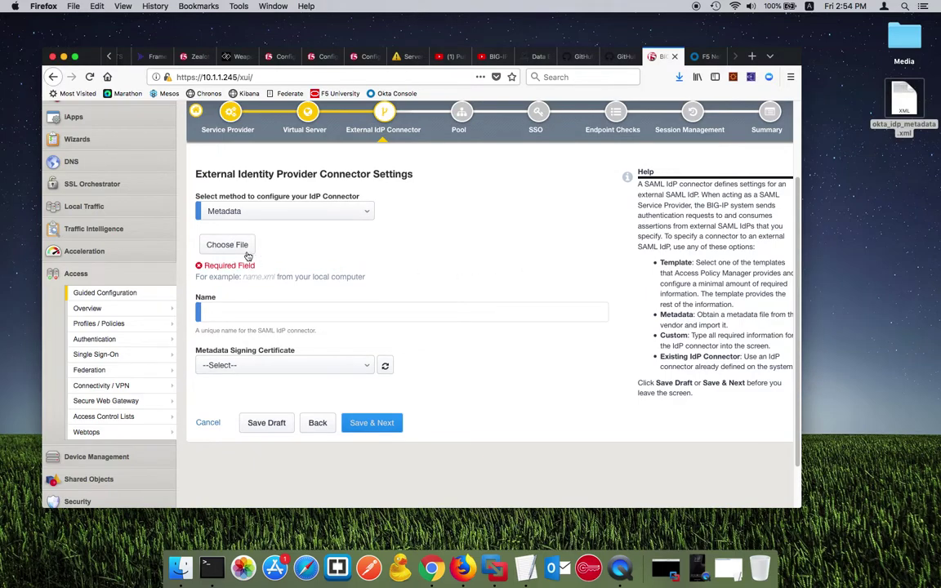
{"action": "left_click", "coordinate": [243, 248]}
{"action": "double_click", "coordinate": [381, 119]}
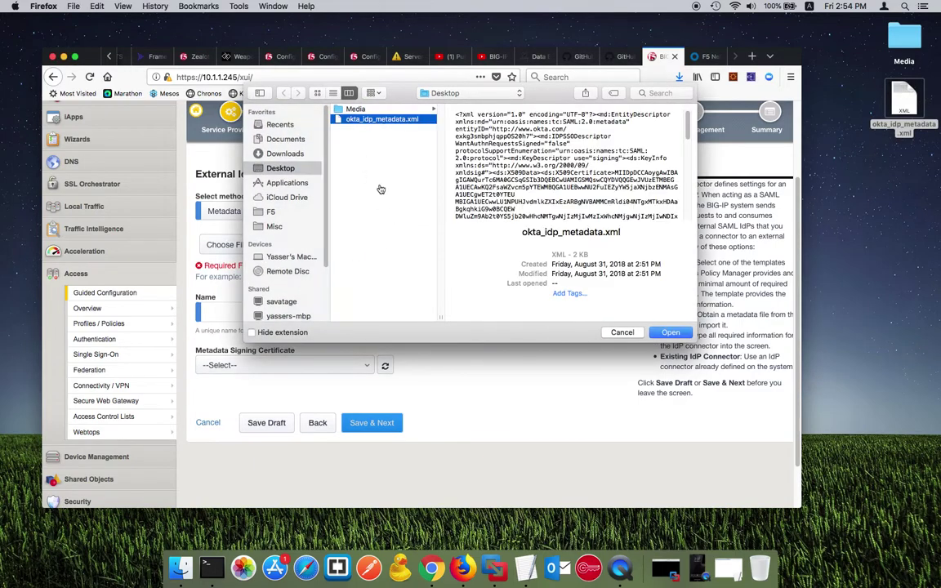
Step: Name the connector my_okta_idp with CA.crt as signing certificate and save it
{"action": "left_click", "coordinate": [307, 302]}
{"action": "type", "text": "my_okta_idp"}
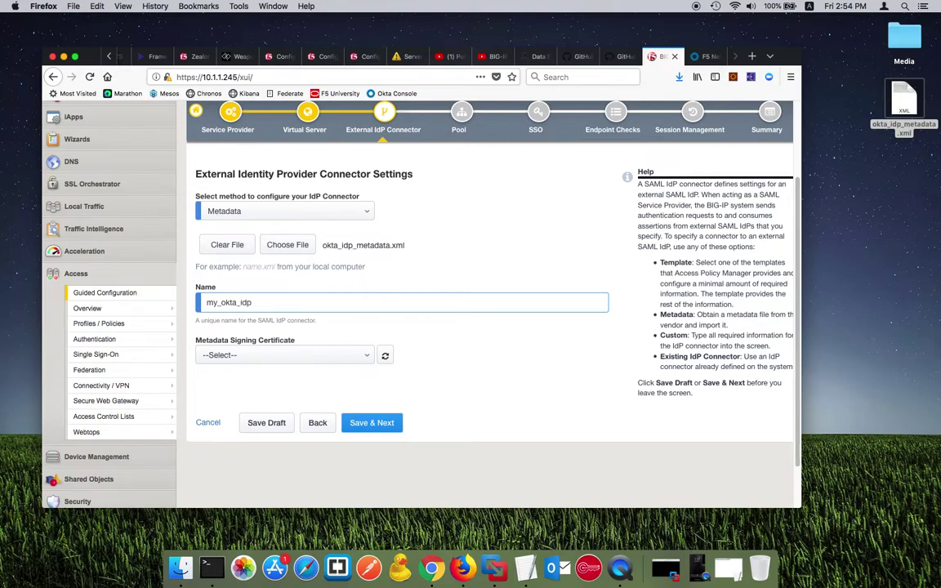
{"action": "left_click", "coordinate": [303, 356]}
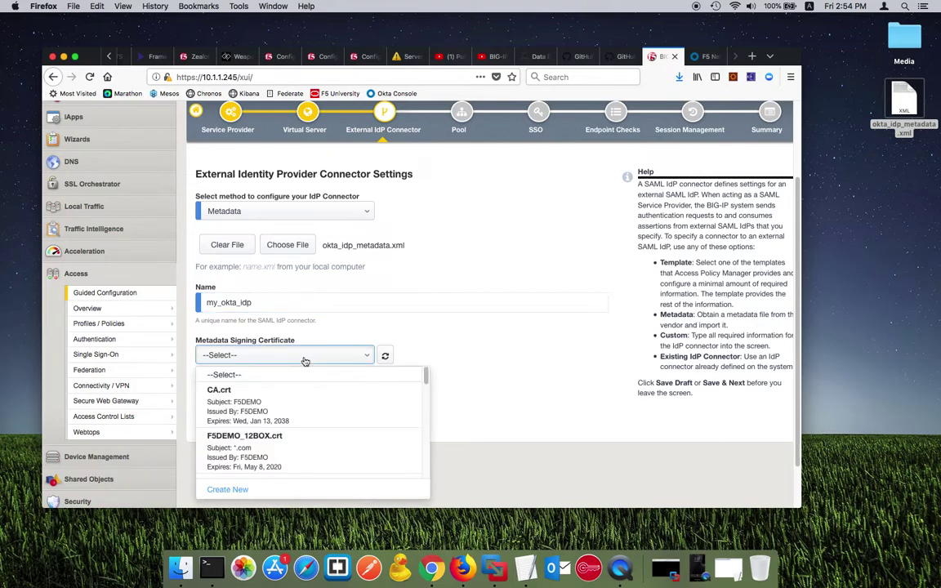
{"action": "left_click", "coordinate": [253, 393]}
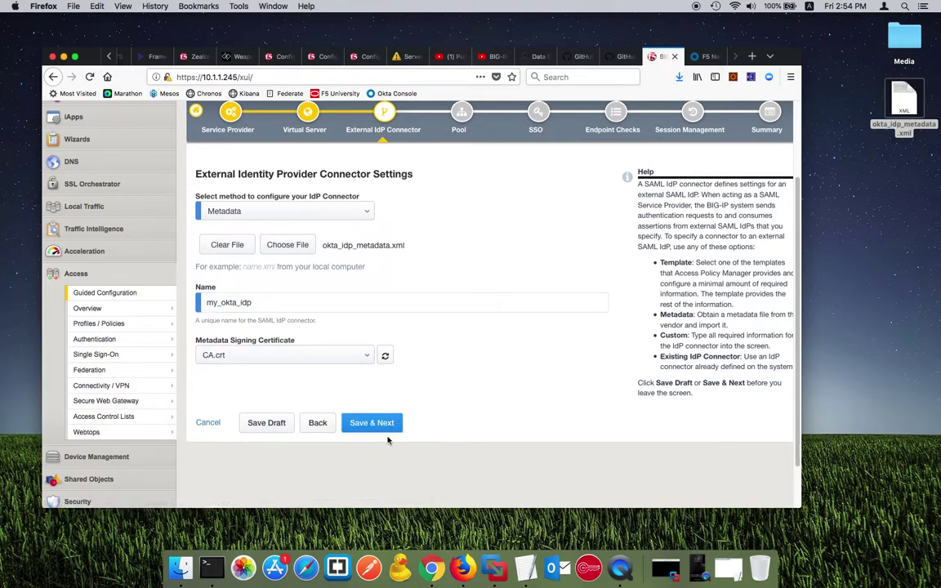
{"action": "left_click", "coordinate": [371, 422]}
{"action": "scroll", "coordinate": [357, 310], "scroll_direction": "down", "scroll_amount": 2}
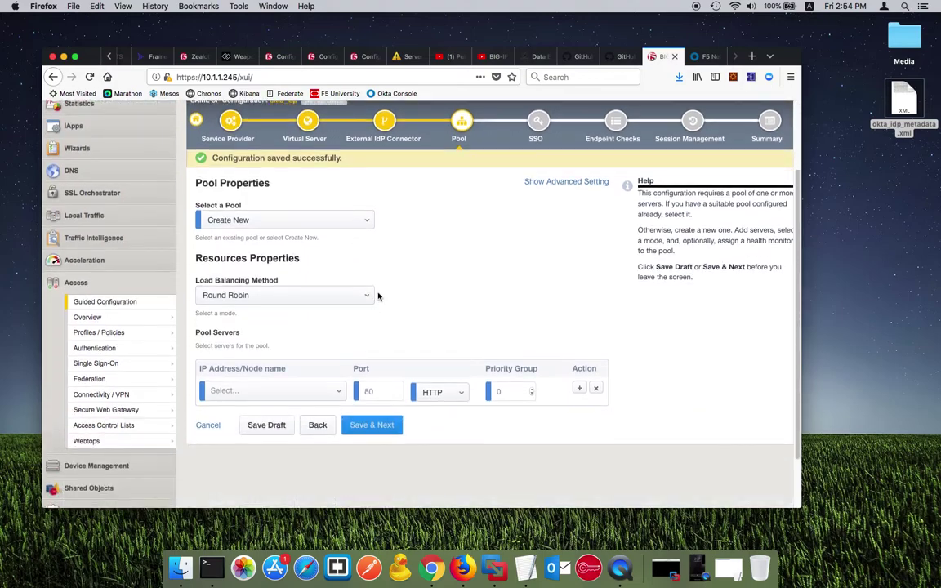
Step: Select the guru_demo pool and save it
{"action": "left_click", "coordinate": [356, 222]}
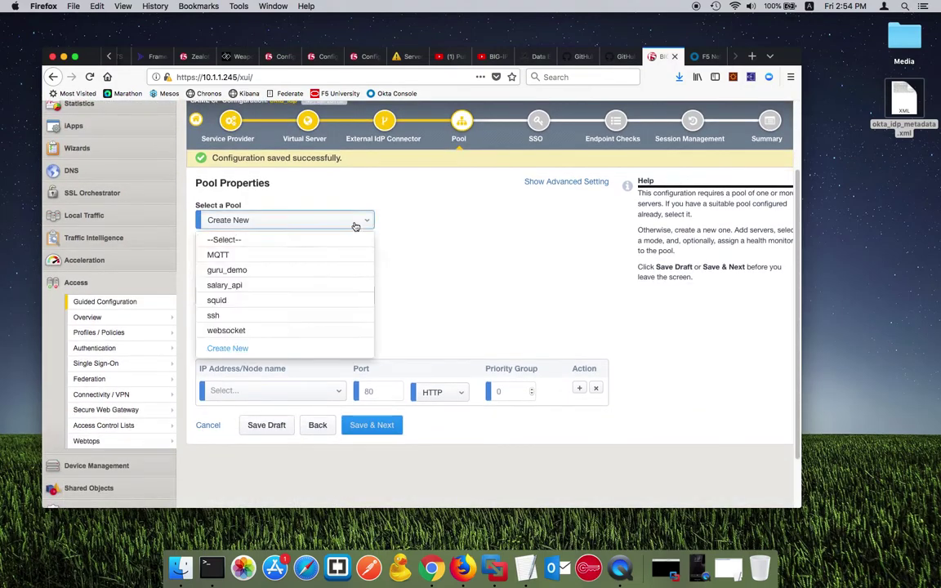
{"action": "left_click", "coordinate": [253, 270]}
{"action": "left_click", "coordinate": [372, 306]}
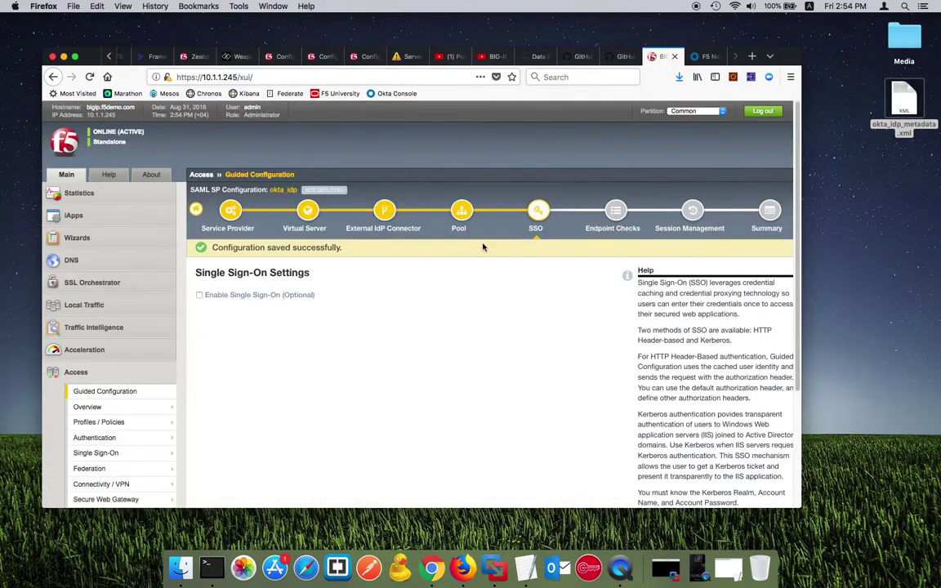
Step: Continue past SSO, Endpoint Checks and Session Management with default settings
{"action": "scroll", "coordinate": [323, 365], "scroll_direction": "down", "scroll_amount": 2}
{"action": "left_click", "coordinate": [375, 406]}
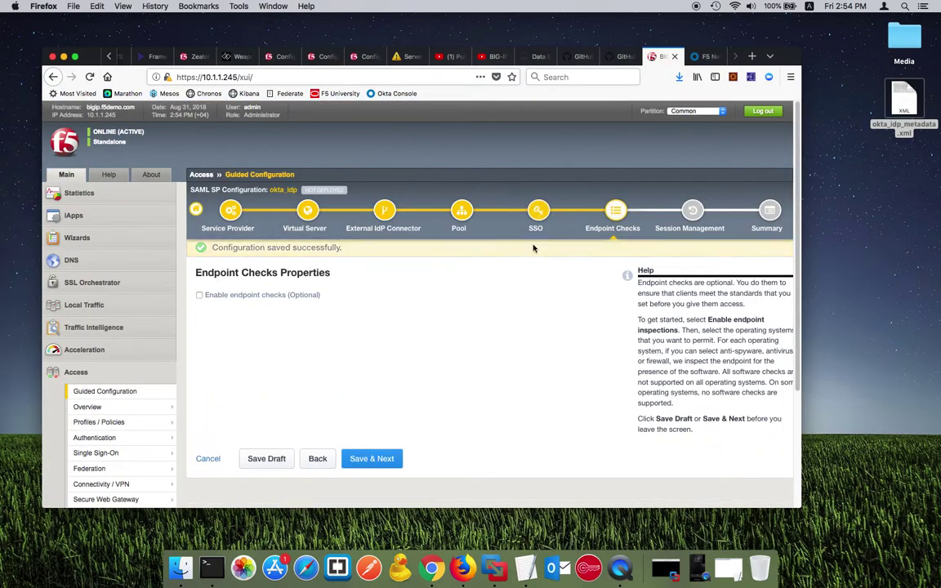
{"action": "left_click", "coordinate": [372, 458]}
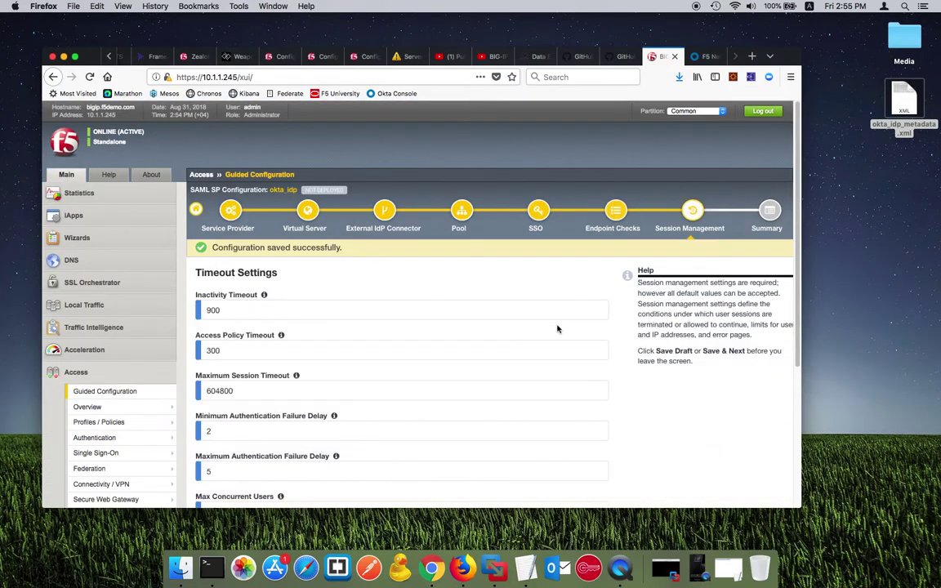
{"action": "scroll", "coordinate": [561, 214], "scroll_direction": "down", "scroll_amount": 5}
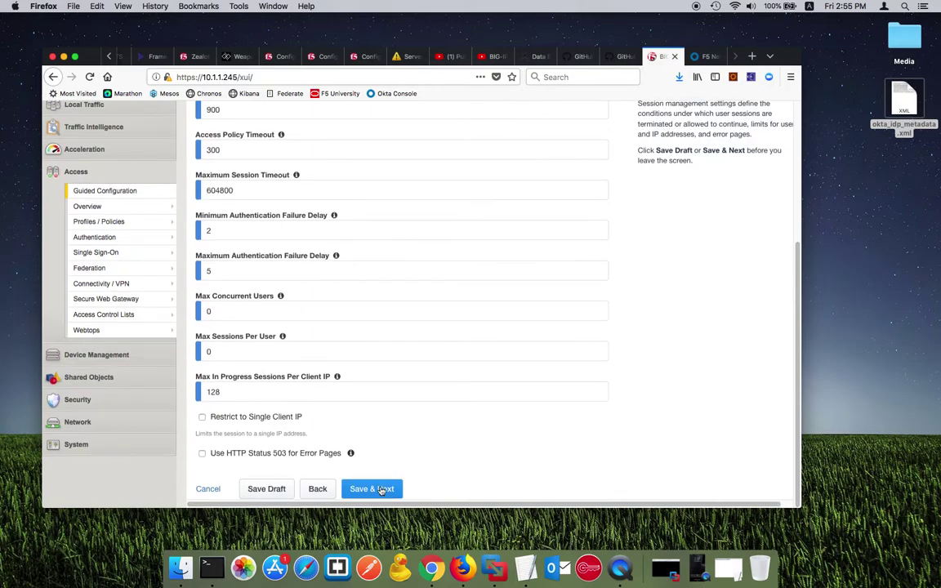
{"action": "left_click", "coordinate": [369, 487]}
Step: Revisit Endpoint Checks, leave them disabled, and continue through to the Summary
{"action": "scroll", "coordinate": [555, 303], "scroll_direction": "up", "scroll_amount": 1}
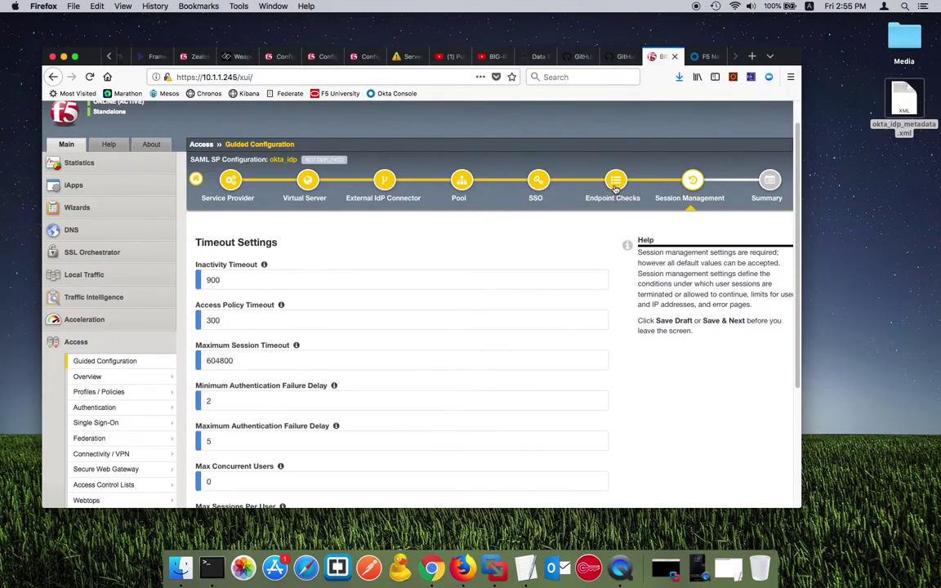
{"action": "left_click", "coordinate": [616, 189]}
{"action": "left_click", "coordinate": [245, 295]}
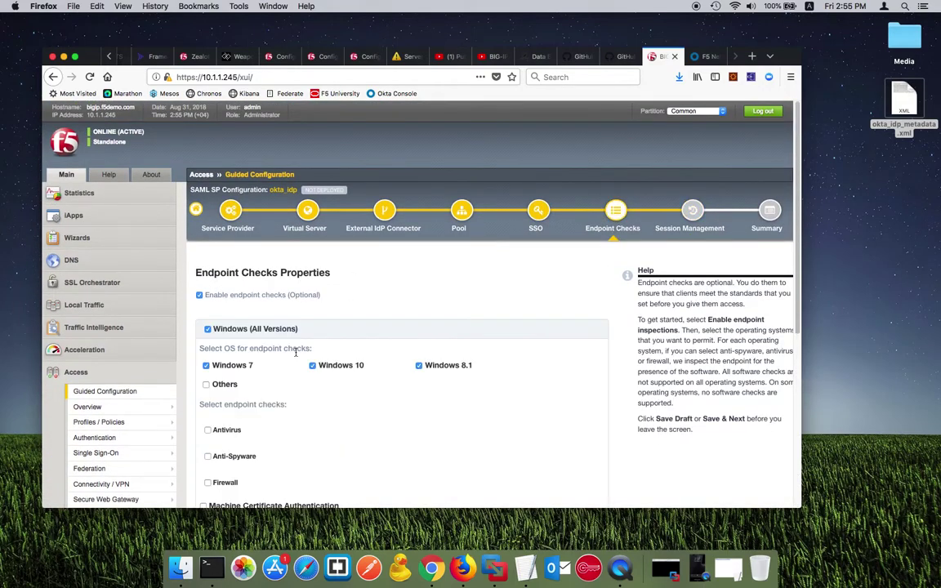
{"action": "scroll", "coordinate": [236, 181], "scroll_direction": "down", "scroll_amount": 7}
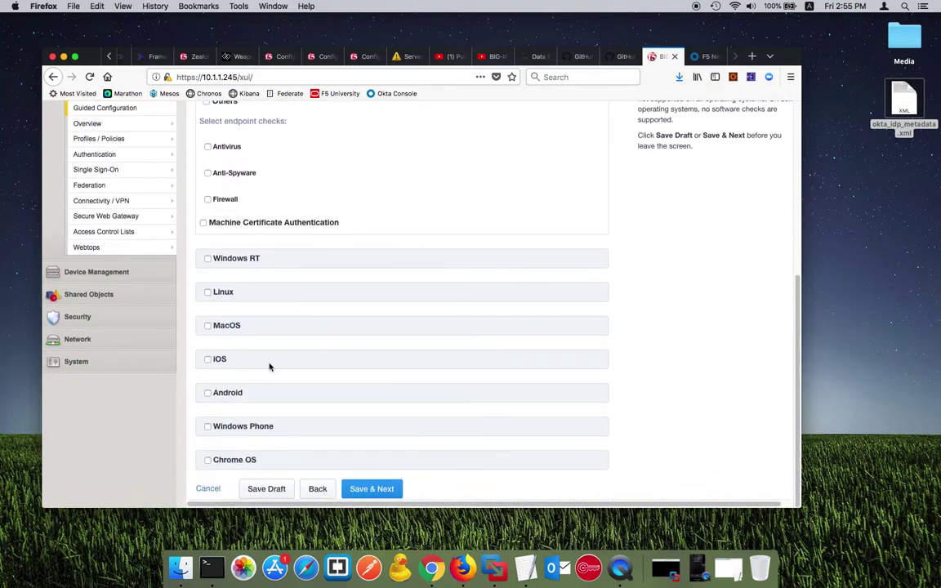
{"action": "scroll", "coordinate": [269, 366], "scroll_direction": "up", "scroll_amount": 7}
{"action": "left_click", "coordinate": [199, 295]}
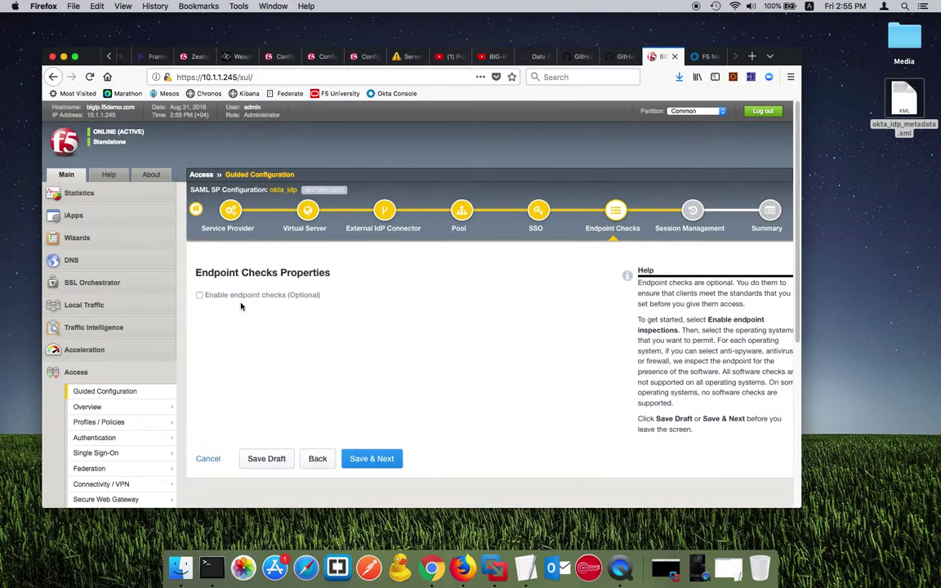
{"action": "left_click", "coordinate": [366, 457]}
{"action": "scroll", "coordinate": [420, 330], "scroll_direction": "down", "scroll_amount": 5}
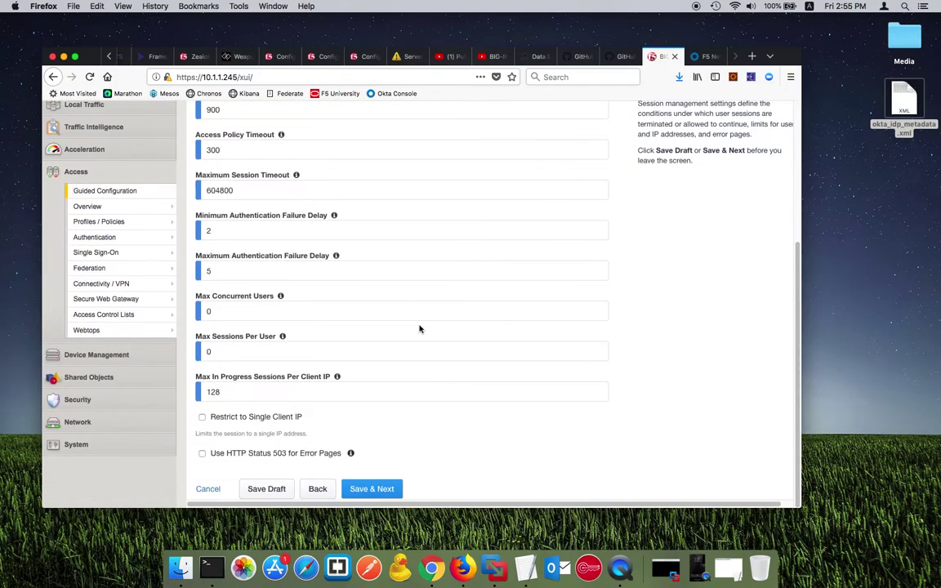
{"action": "left_click", "coordinate": [366, 489]}
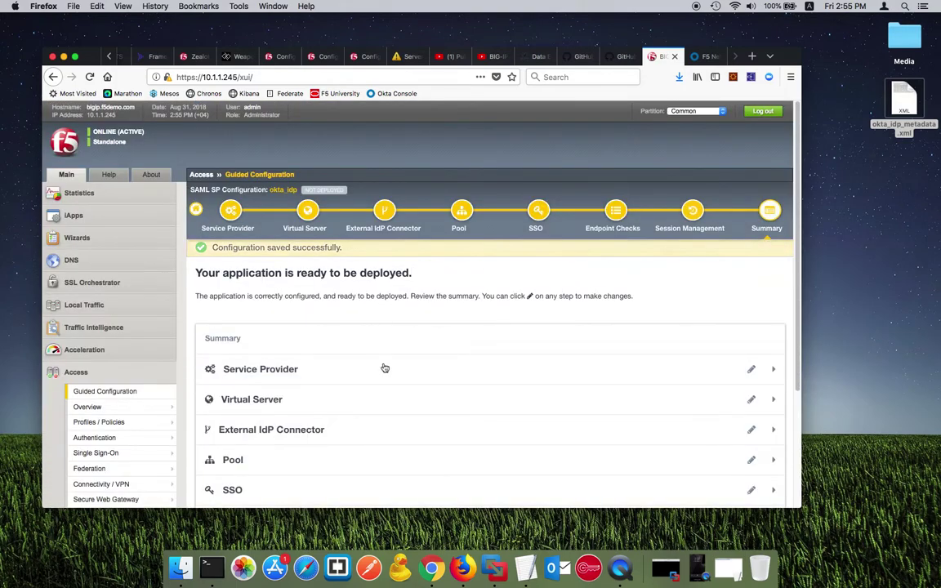
Step: Deploy the okta_idp configuration and wait for the Configuration Successfully Deployed banner
{"action": "scroll", "coordinate": [392, 359], "scroll_direction": "down", "scroll_amount": 4}
{"action": "left_click", "coordinate": [364, 433]}
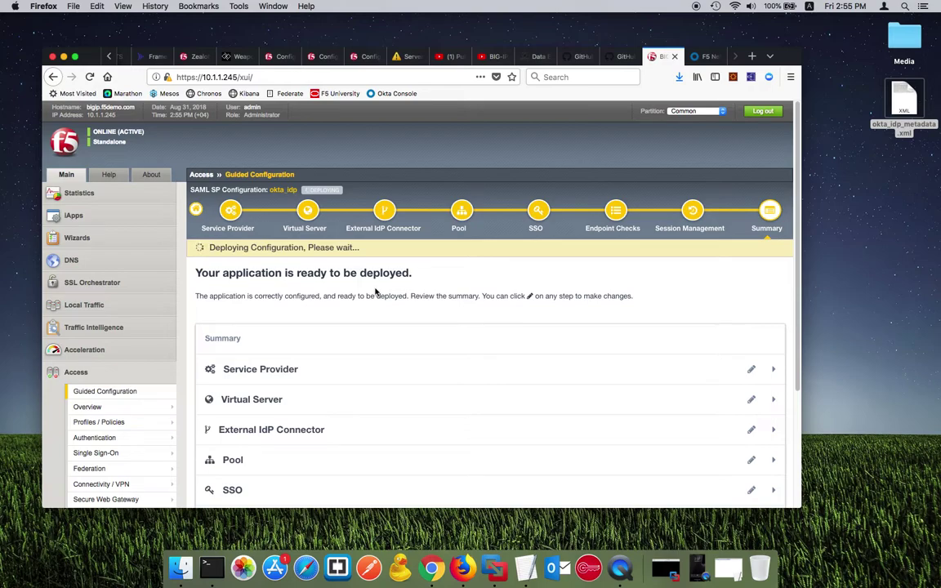
{"action": "left_click_drag", "start_coordinate": [802, 57], "coordinate": [906, 68]}
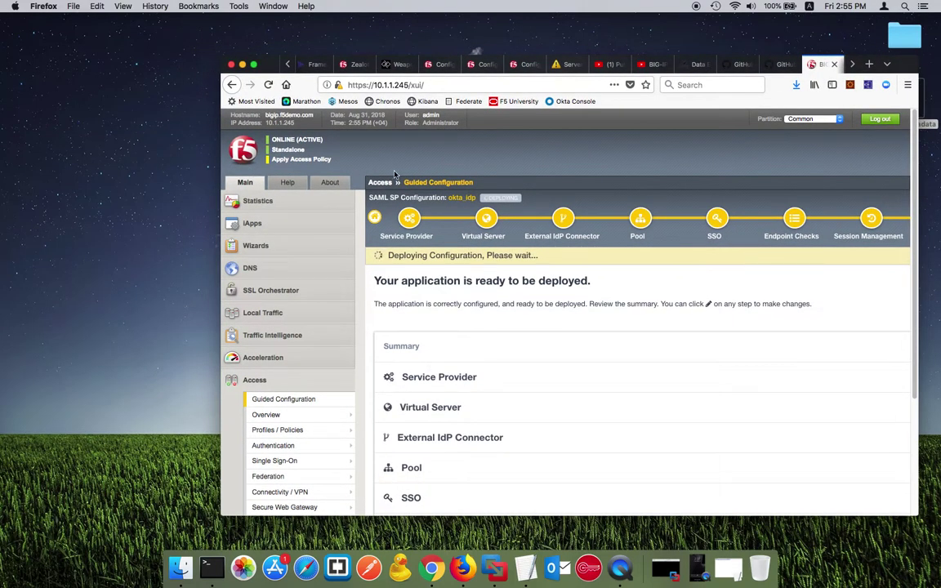
{"action": "left_click_drag", "start_coordinate": [220, 182], "coordinate": [165, 181]}
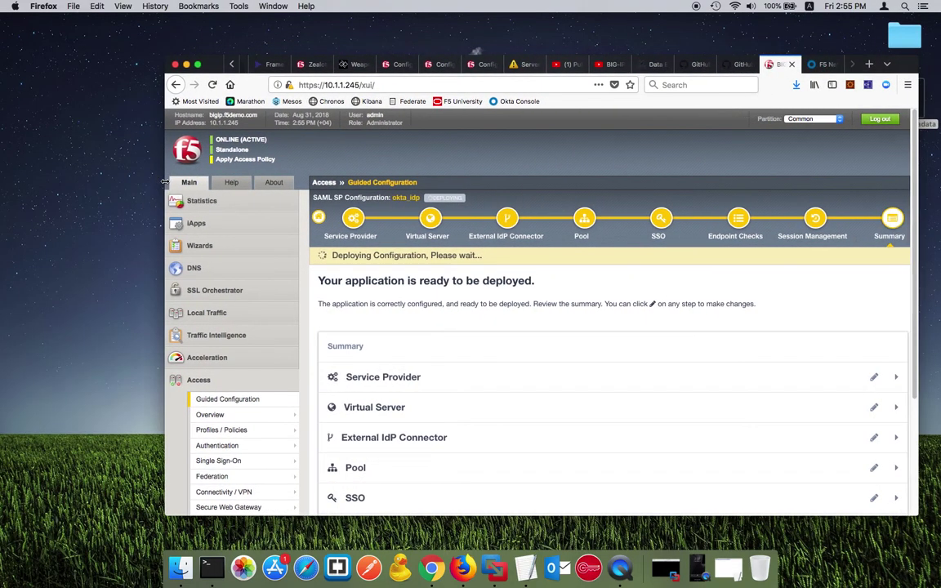
{"action": "mouse_move", "coordinate": [445, 200]}
{"action": "left_click_drag", "start_coordinate": [332, 255], "coordinate": [481, 256]}
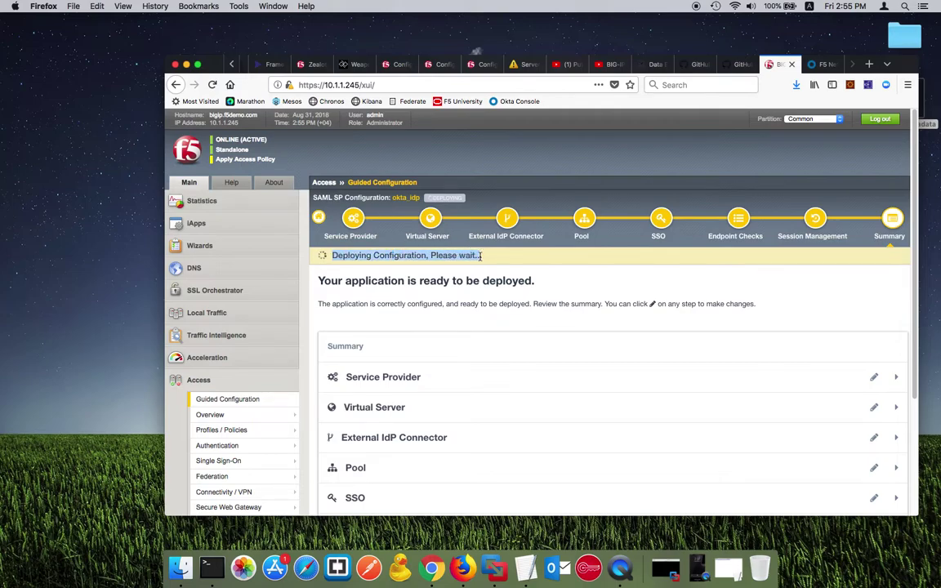
{"action": "left_click", "coordinate": [481, 256]}
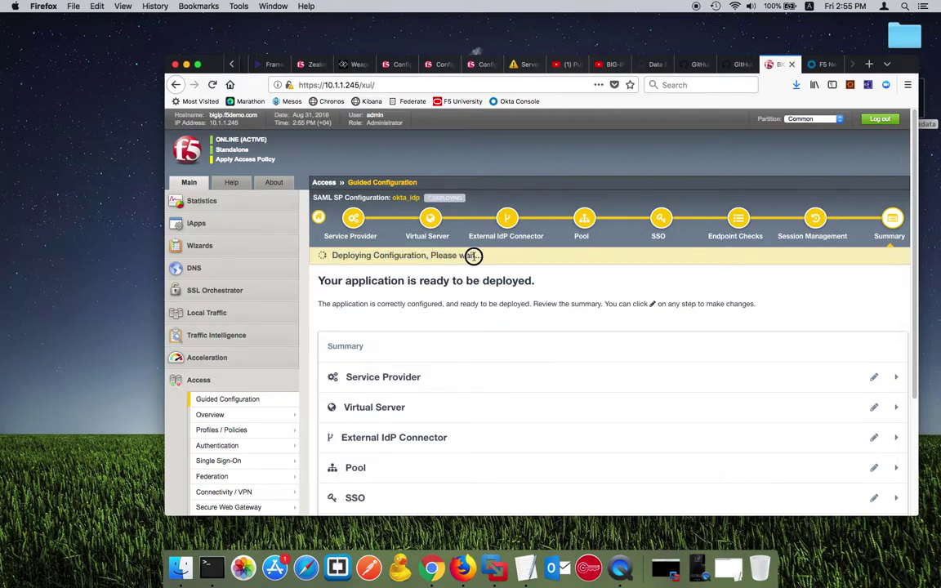
{"action": "left_click", "coordinate": [410, 255]}
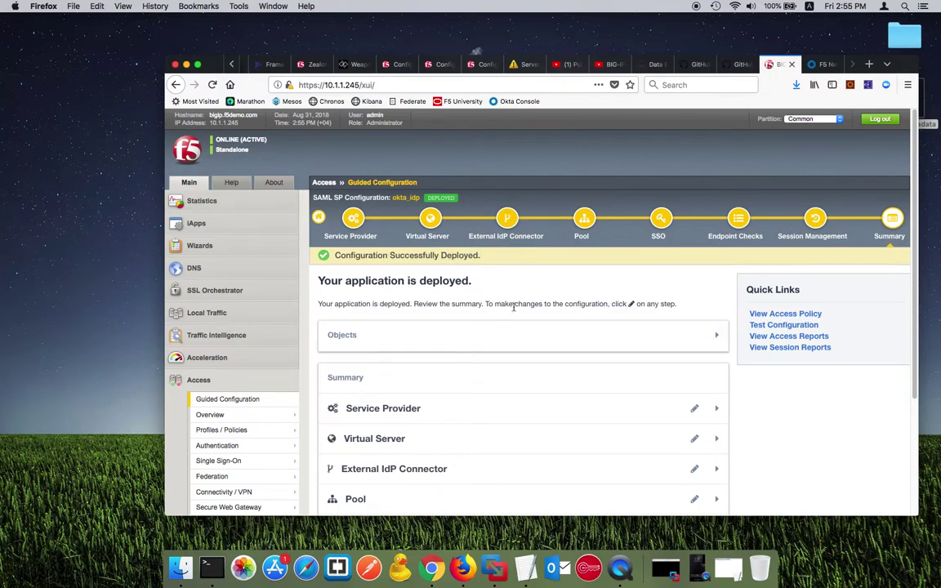
{"action": "scroll", "coordinate": [630, 298], "scroll_direction": "down", "scroll_amount": 5}
Step: Expand the deployed objects, view and close the okta_idp access policy, then minimize Firefox
{"action": "scroll", "coordinate": [629, 298], "scroll_direction": "up", "scroll_amount": 2}
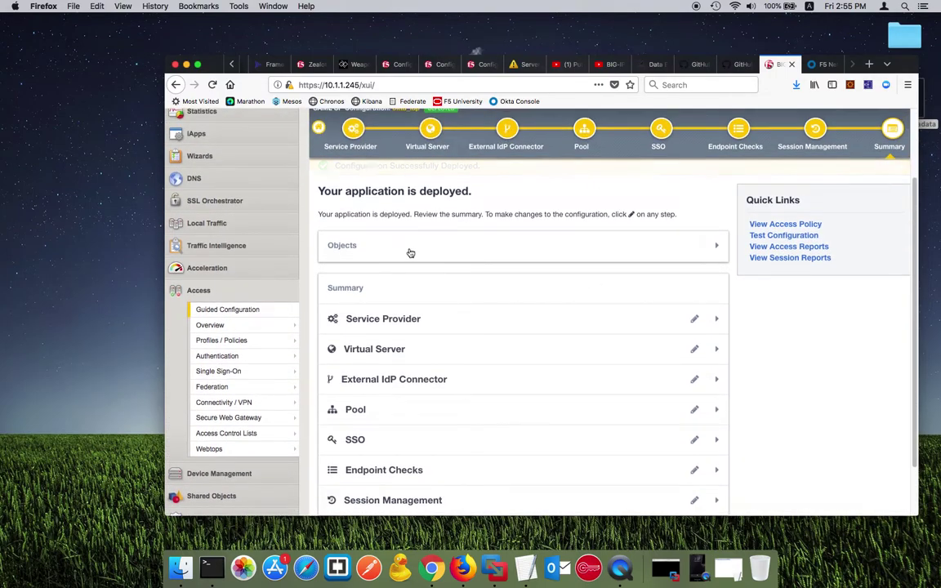
{"action": "left_click", "coordinate": [409, 249]}
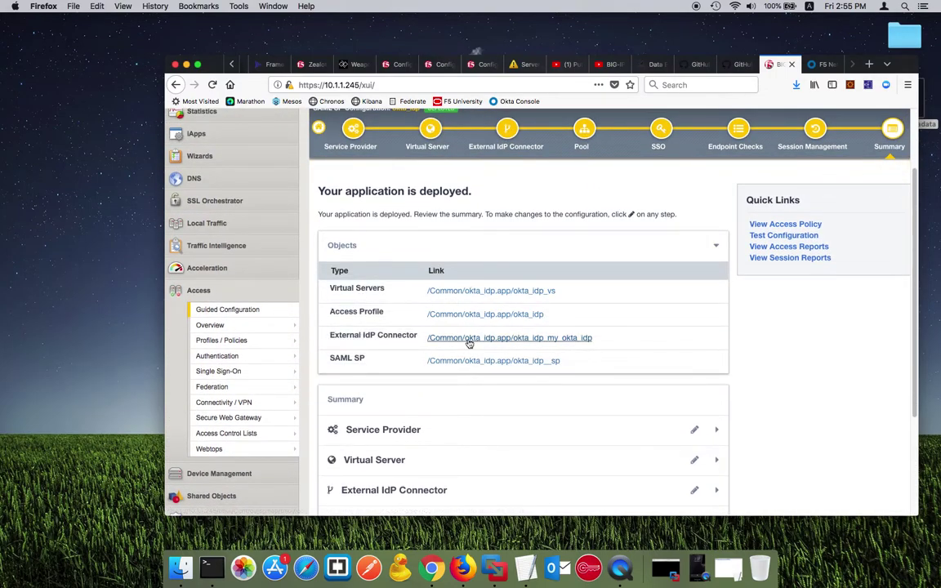
{"action": "left_click", "coordinate": [768, 225]}
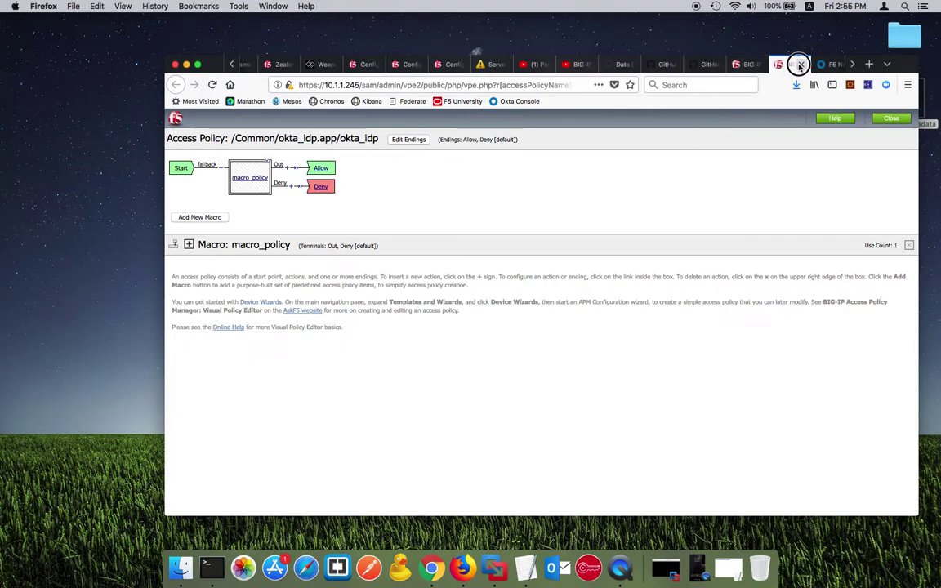
{"action": "left_click", "coordinate": [800, 65]}
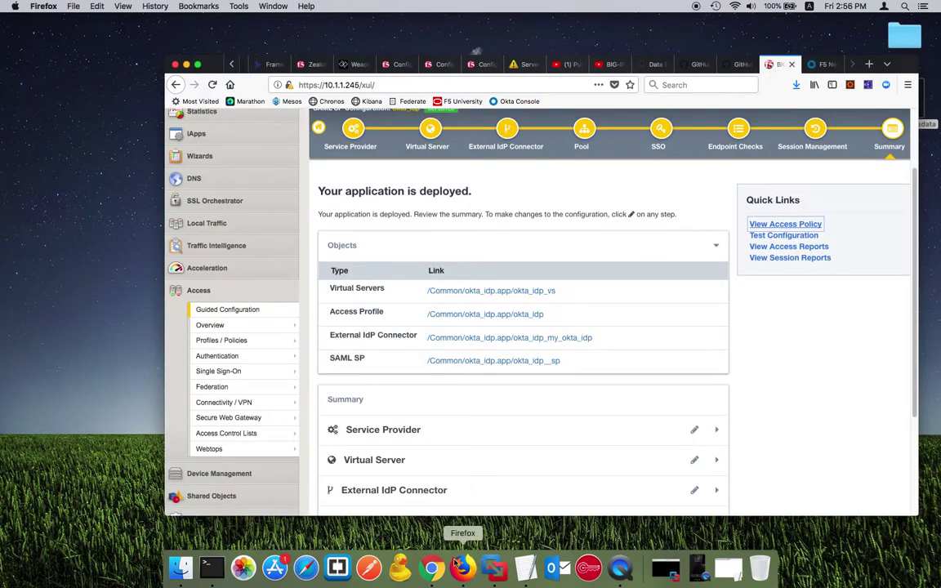
{"action": "key", "text": "super+m"}
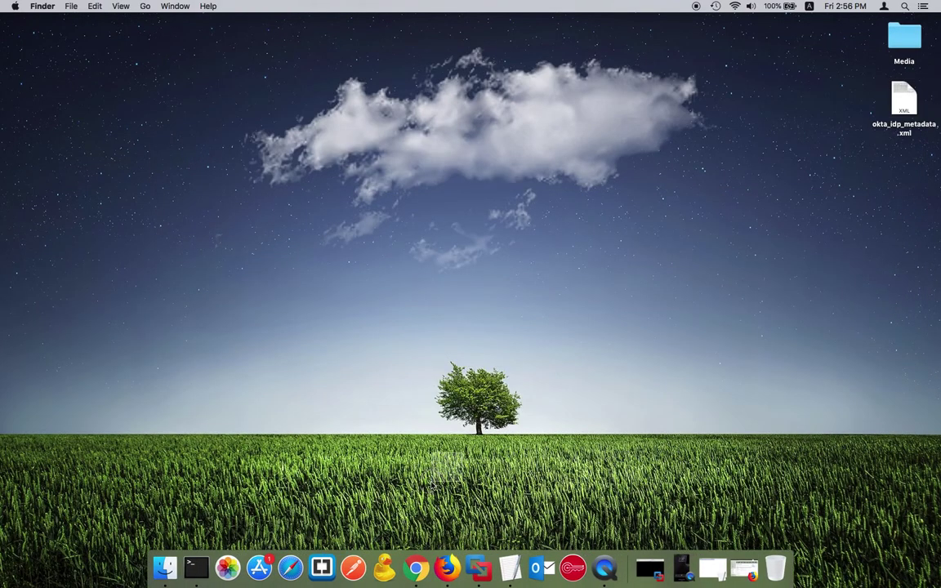
{"action": "right_click", "coordinate": [417, 567]}
{"action": "left_click", "coordinate": [455, 473]}
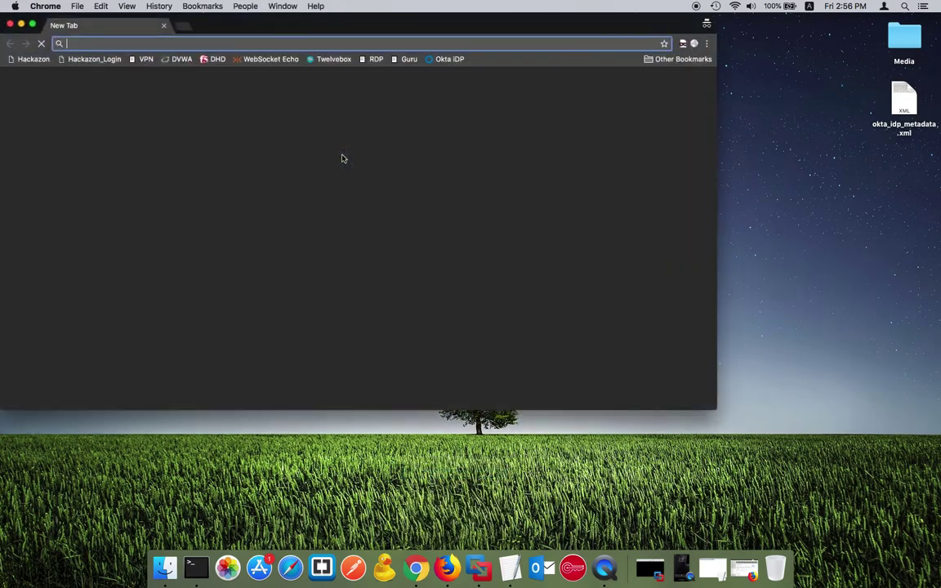
{"action": "left_click_drag", "start_coordinate": [297, 24], "coordinate": [532, 142]}
{"action": "left_click_drag", "start_coordinate": [236, 260], "coordinate": [305, 258]}
{"action": "left_click_drag", "start_coordinate": [603, 138], "coordinate": [580, 138]}
{"action": "type", "text": "https://demoapp.f5demo.com"}
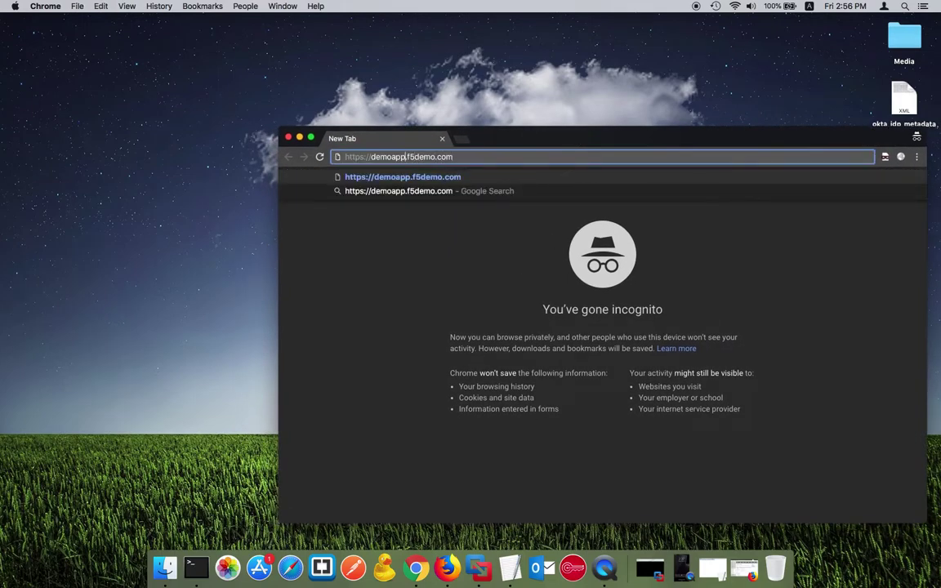
{"action": "key", "text": "Return"}
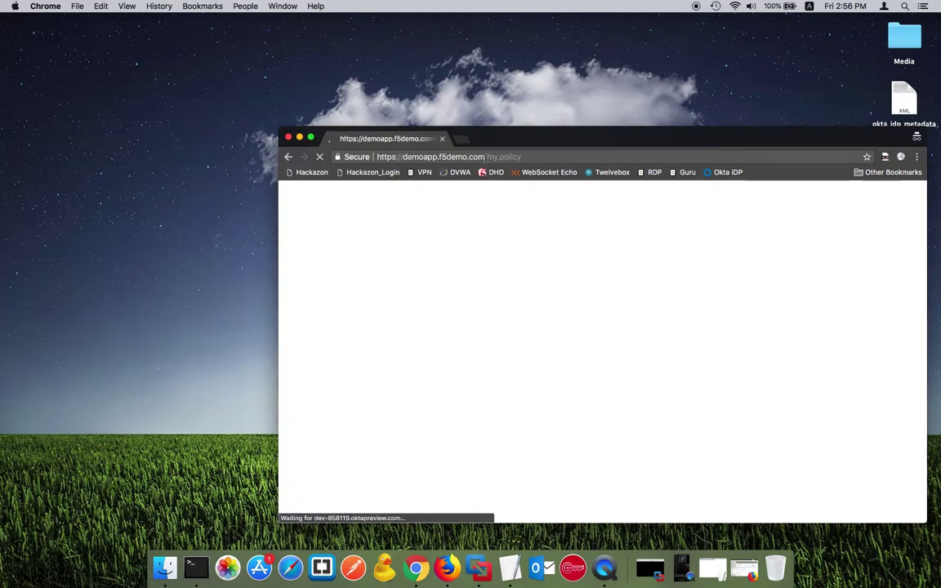
Step: Sign in on the Okta page with the user's username and password, then send a push verification
{"action": "left_click_drag", "start_coordinate": [487, 158], "coordinate": [525, 158]}
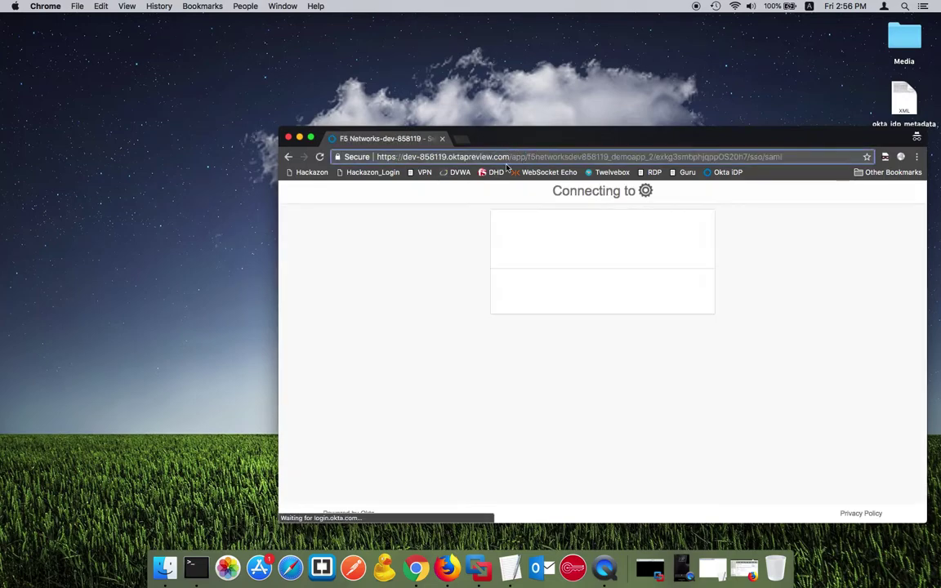
{"action": "left_click", "coordinate": [573, 354]}
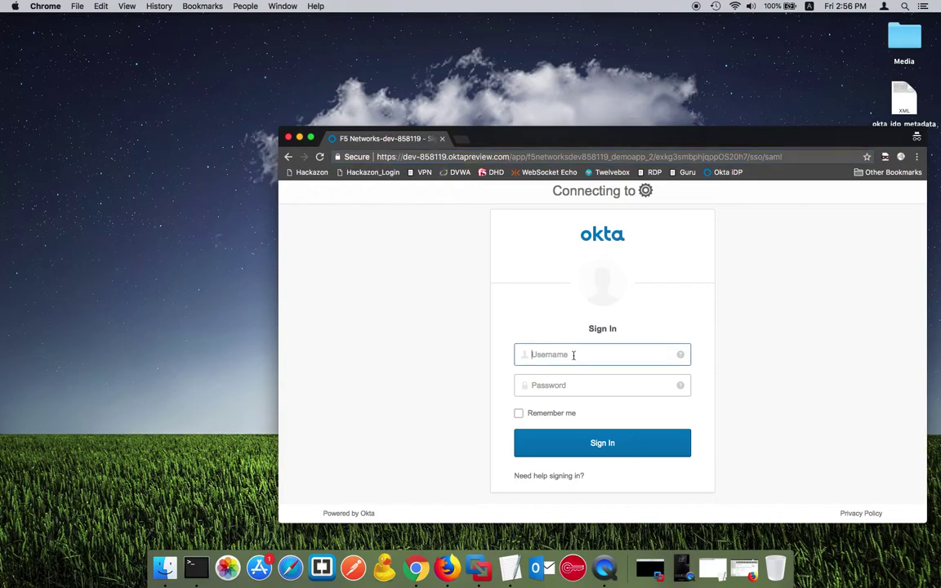
{"action": "key", "text": "Tab"}
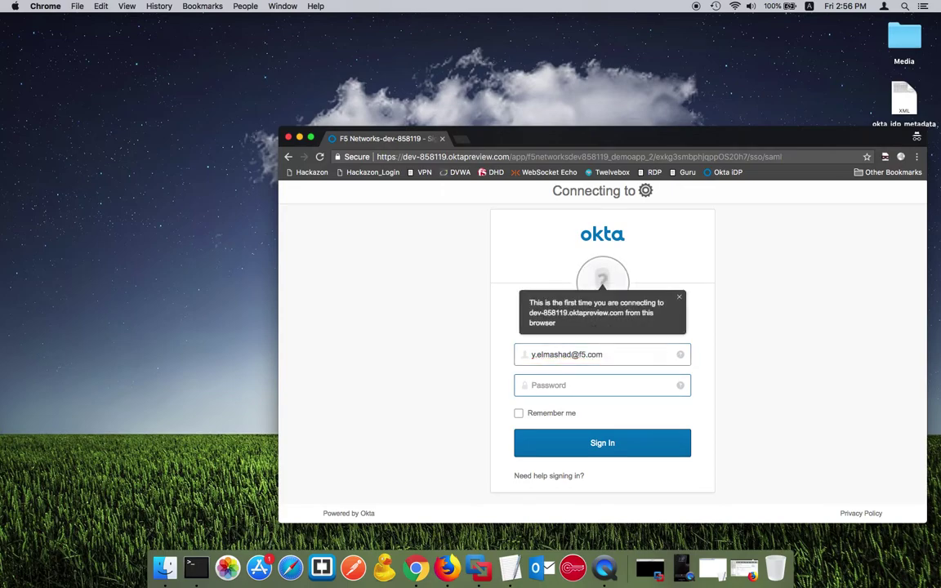
{"action": "type", "text": "•"}
{"action": "key", "text": "BackSpace"}
{"action": "type", "text": "•"}
{"action": "left_click", "coordinate": [651, 441]}
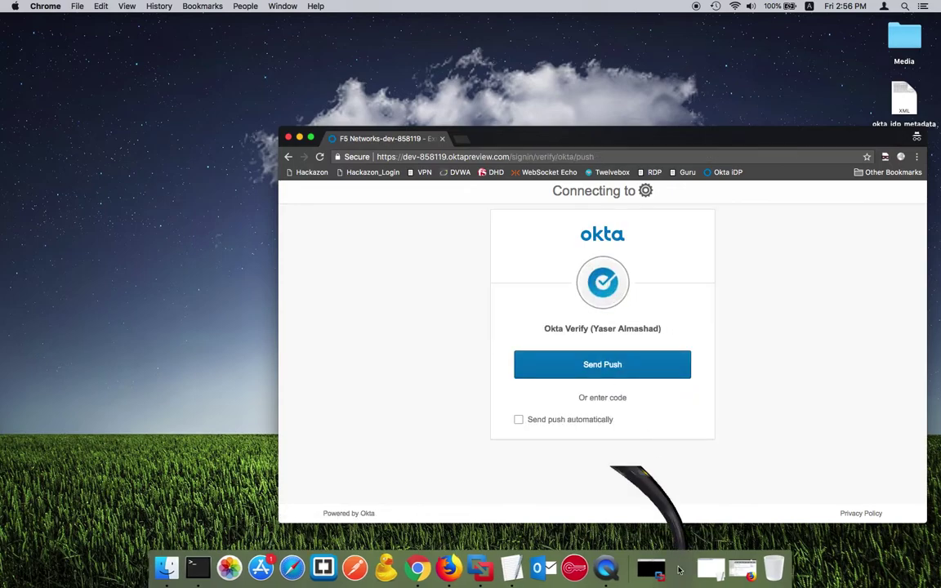
{"action": "left_click", "coordinate": [619, 364]}
{"action": "left_click", "coordinate": [604, 372]}
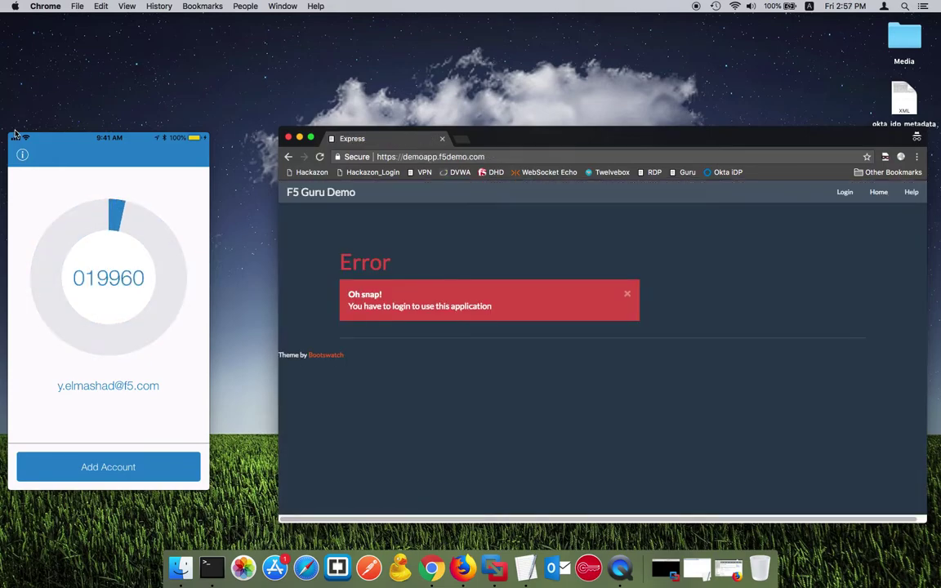
Step: Minimize the phone mirror, check the demo app's login error, and restore the BIG-IP Firefox window
{"action": "left_click", "coordinate": [27, 139]}
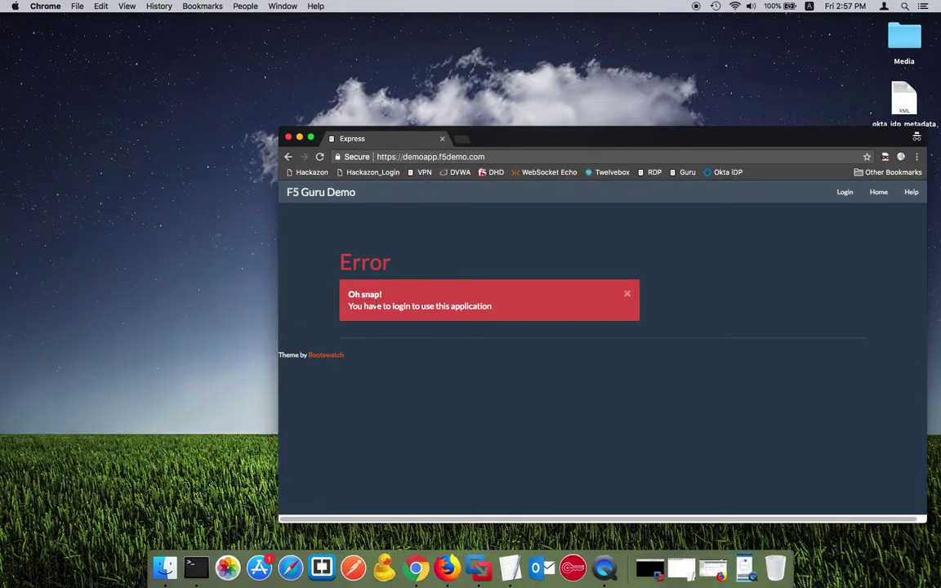
{"action": "left_click_drag", "start_coordinate": [551, 139], "coordinate": [434, 98]}
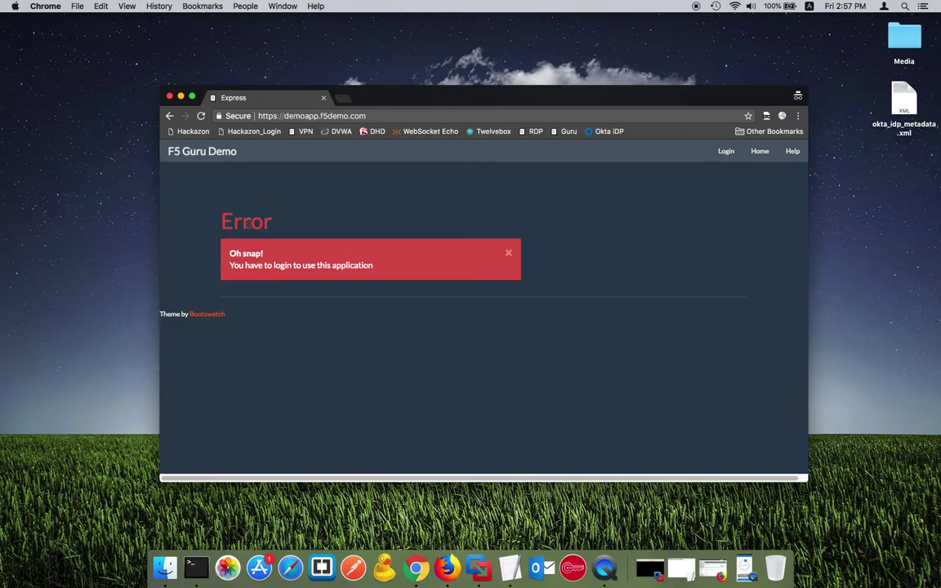
{"action": "left_click_drag", "start_coordinate": [221, 220], "coordinate": [388, 279]}
{"action": "left_click", "coordinate": [383, 275]}
{"action": "left_click", "coordinate": [680, 567]}
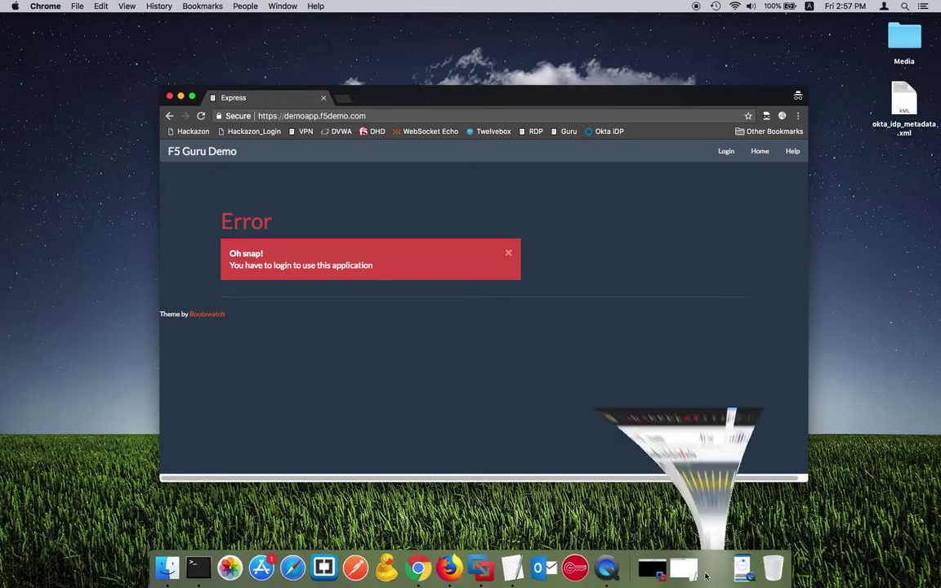
{"action": "scroll", "coordinate": [666, 315], "scroll_direction": "up", "scroll_amount": 1}
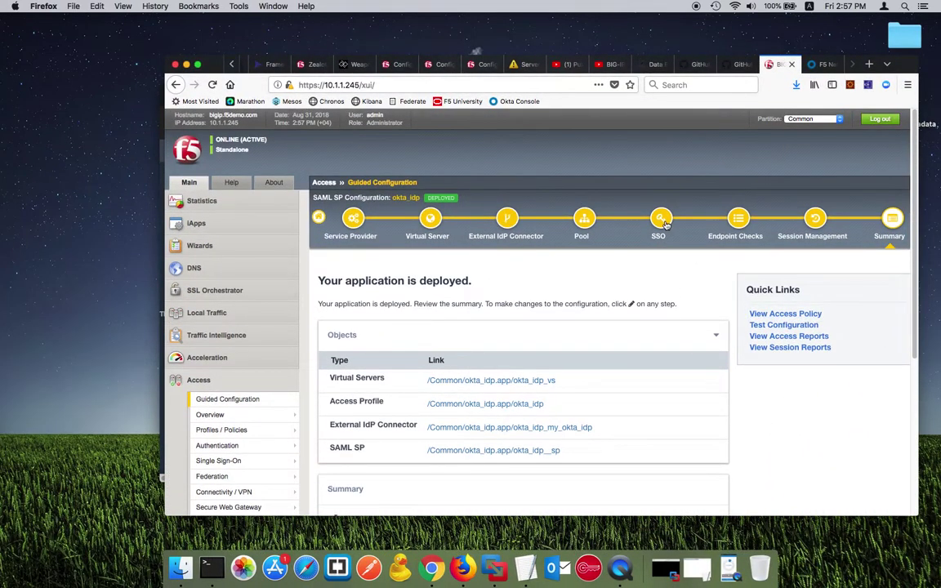
Step: Turn on single sign-on and change the header name from 'Authorization' to X-User
{"action": "left_click", "coordinate": [658, 217]}
{"action": "left_click_drag", "start_coordinate": [902, 67], "coordinate": [869, 67]}
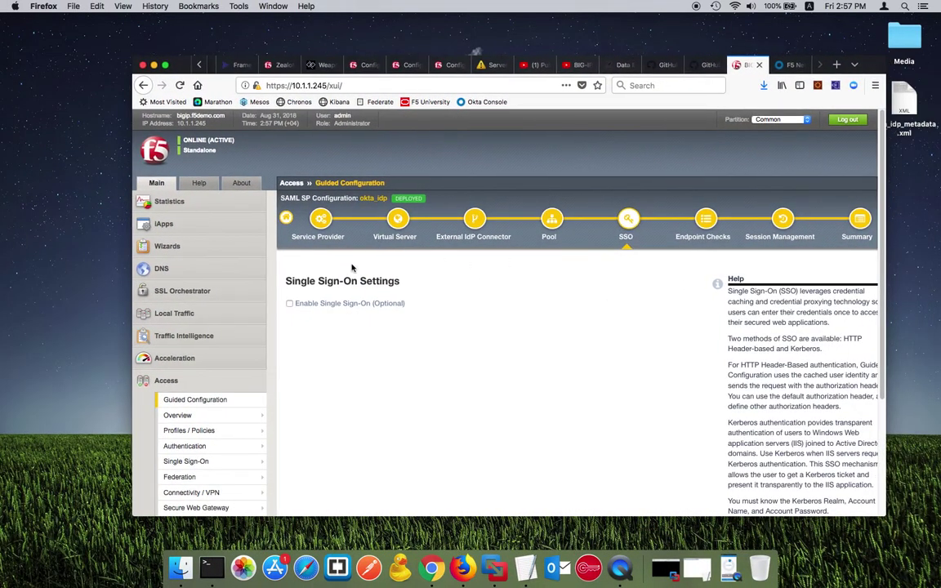
{"action": "left_click", "coordinate": [289, 303]}
{"action": "scroll", "coordinate": [349, 349], "scroll_direction": "down", "scroll_amount": 3}
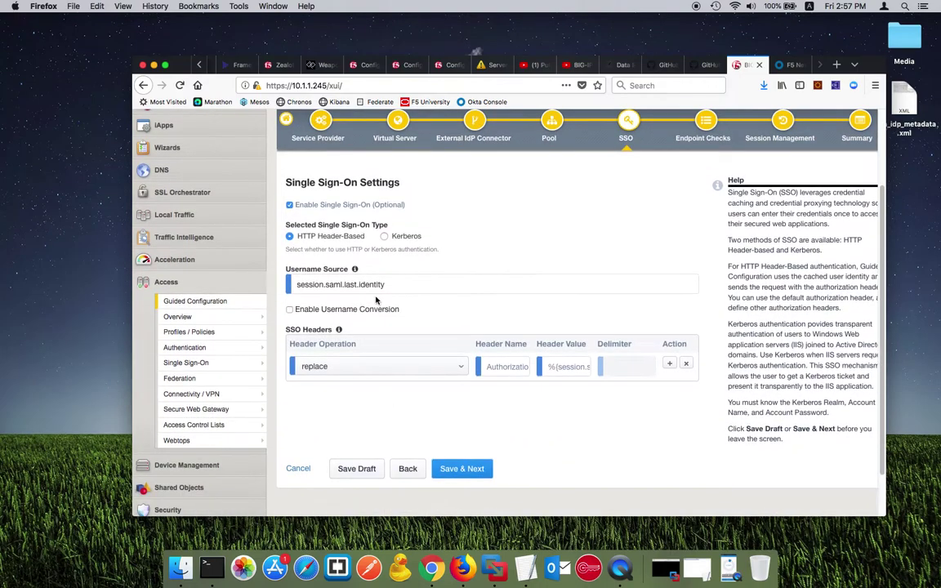
{"action": "left_click", "coordinate": [509, 367]}
{"action": "double_click", "coordinate": [509, 367]}
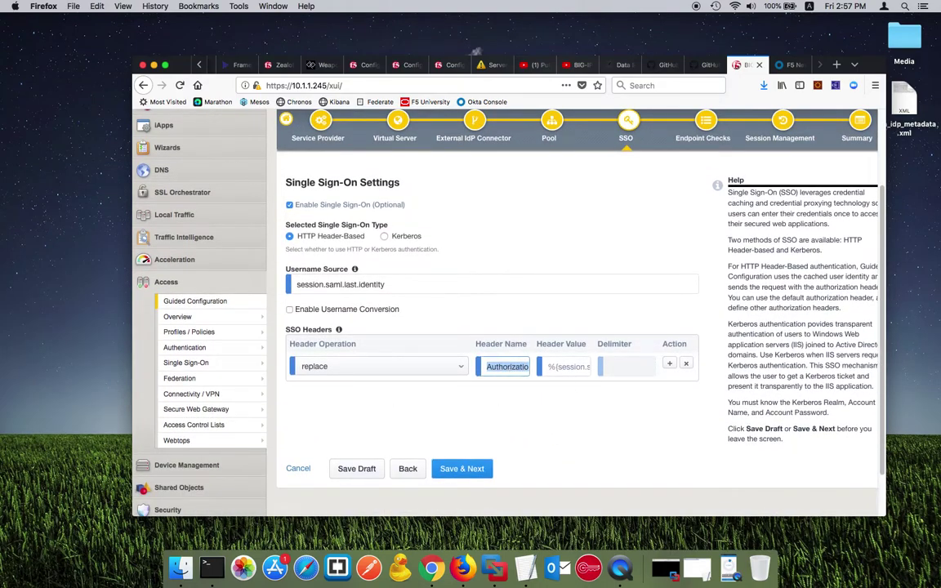
{"action": "key", "text": "BackSpace"}
{"action": "type", "text": "X-"}
Step: Save the SSO settings and deploy the okta_idp configuration changes
{"action": "left_click", "coordinate": [459, 467]}
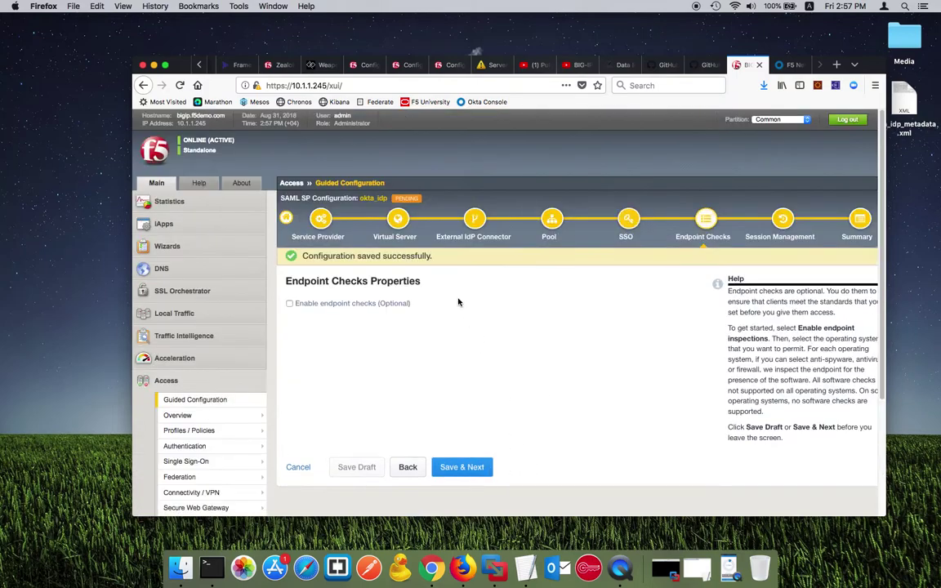
{"action": "mouse_move", "coordinate": [405, 198]}
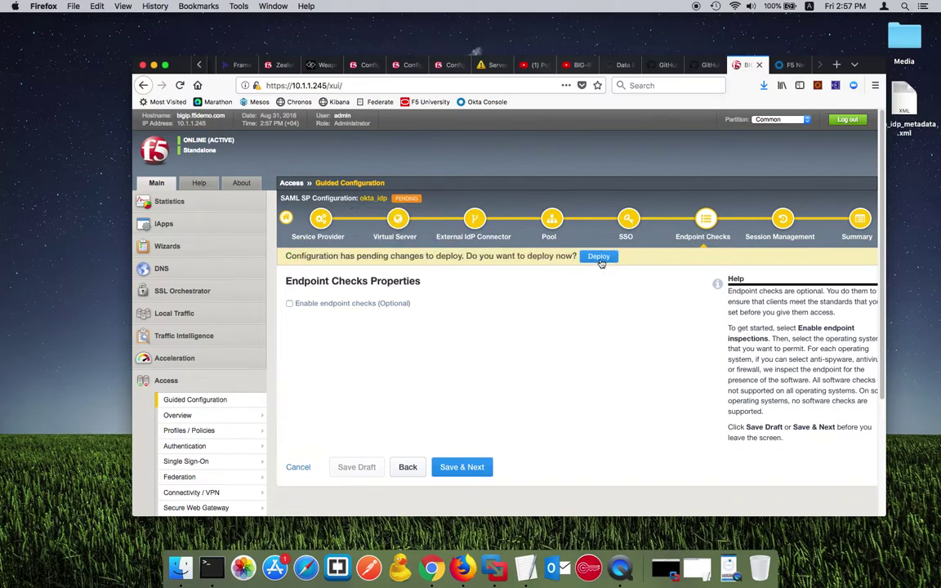
{"action": "left_click", "coordinate": [600, 259]}
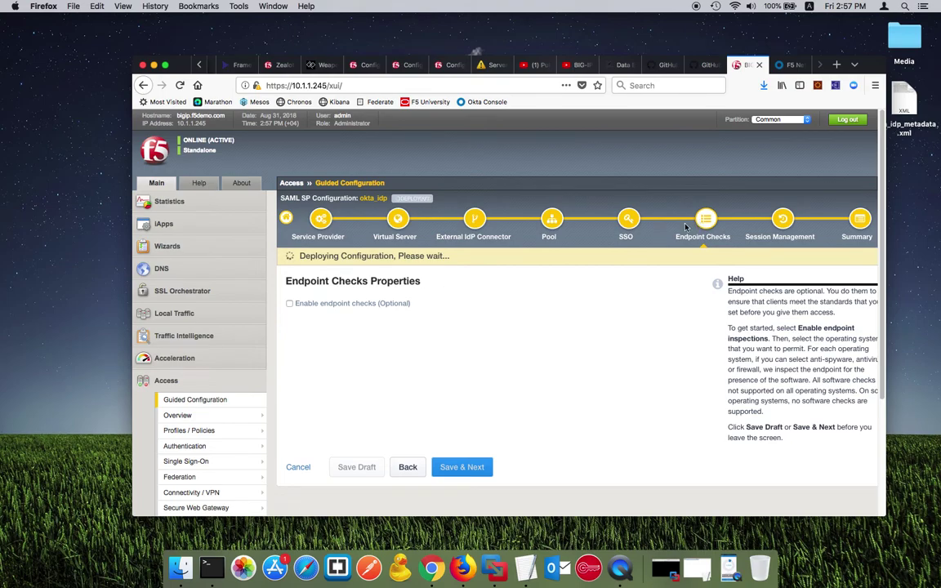
{"action": "left_click", "coordinate": [628, 222]}
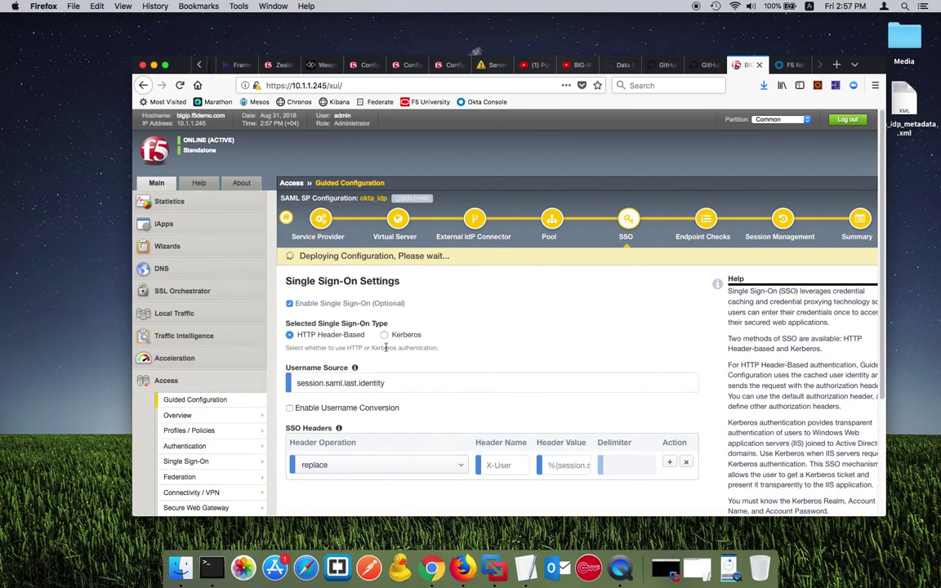
Step: Let the okta_idp redeployment finish successfully, then minimize the BIG-IP Firefox window to reveal Chrome
{"action": "scroll", "coordinate": [385, 348], "scroll_direction": "down", "scroll_amount": 3}
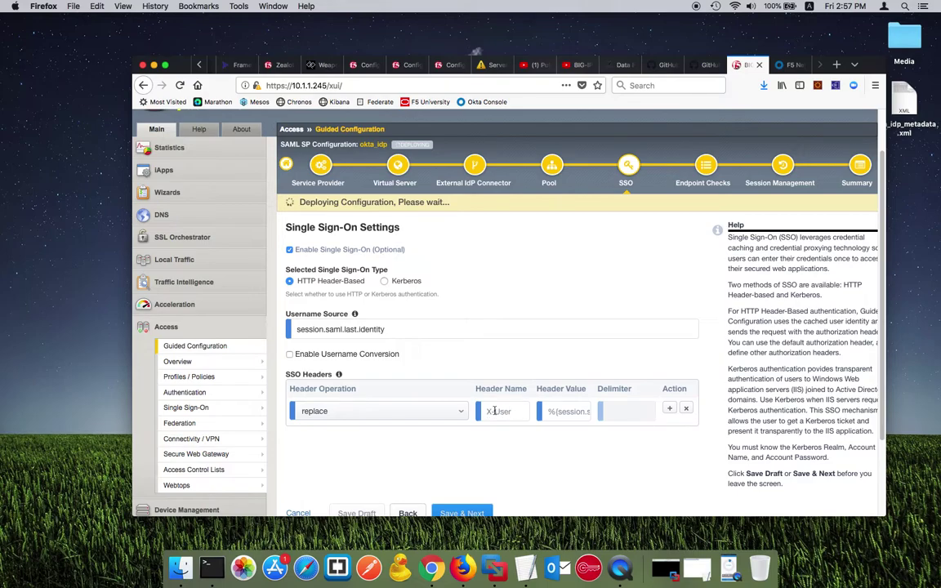
{"action": "mouse_move", "coordinate": [387, 330]}
{"action": "left_mouse_down"}
{"action": "mouse_move", "coordinate": [284, 328]}
{"action": "mouse_move", "coordinate": [387, 329]}
{"action": "left_mouse_up"}
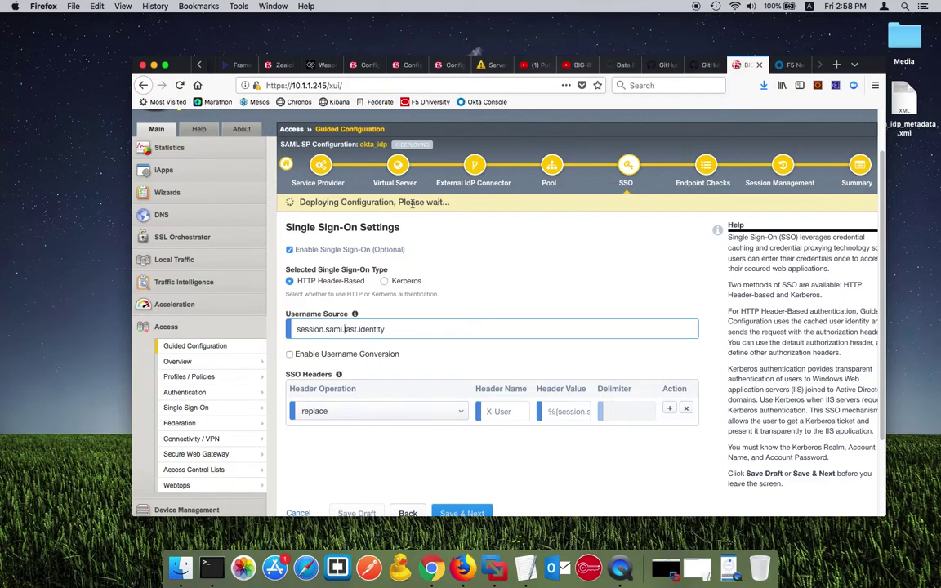
{"action": "scroll", "coordinate": [412, 205], "scroll_direction": "up", "scroll_amount": 1}
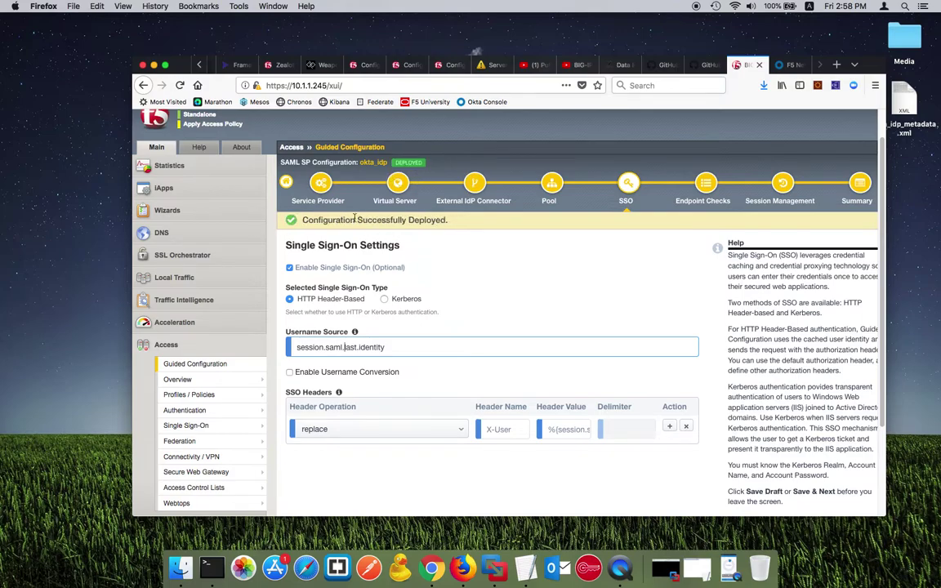
{"action": "left_click", "coordinate": [153, 64]}
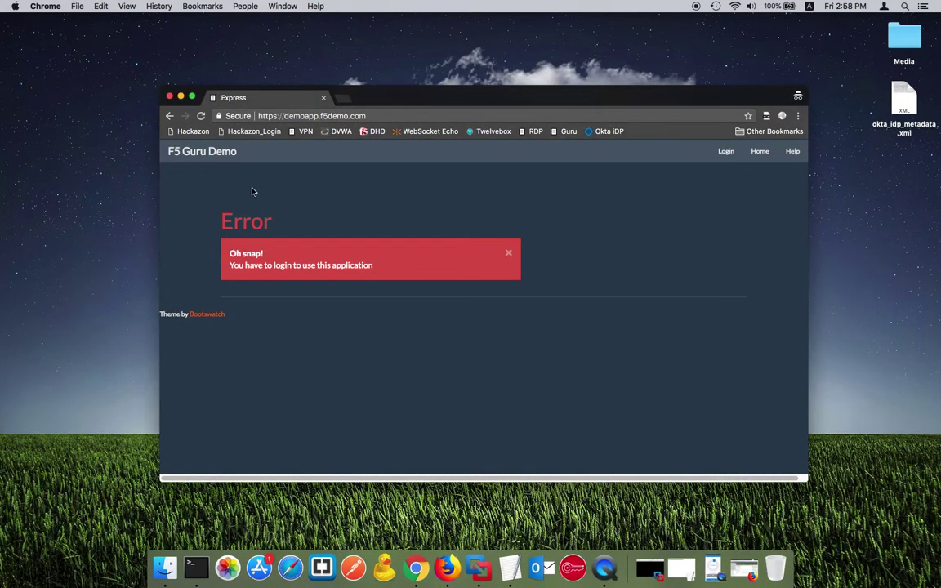
Step: Reload the F5 Guru Demo app so it loads the signed-in user's task list
{"action": "left_click", "coordinate": [201, 117]}
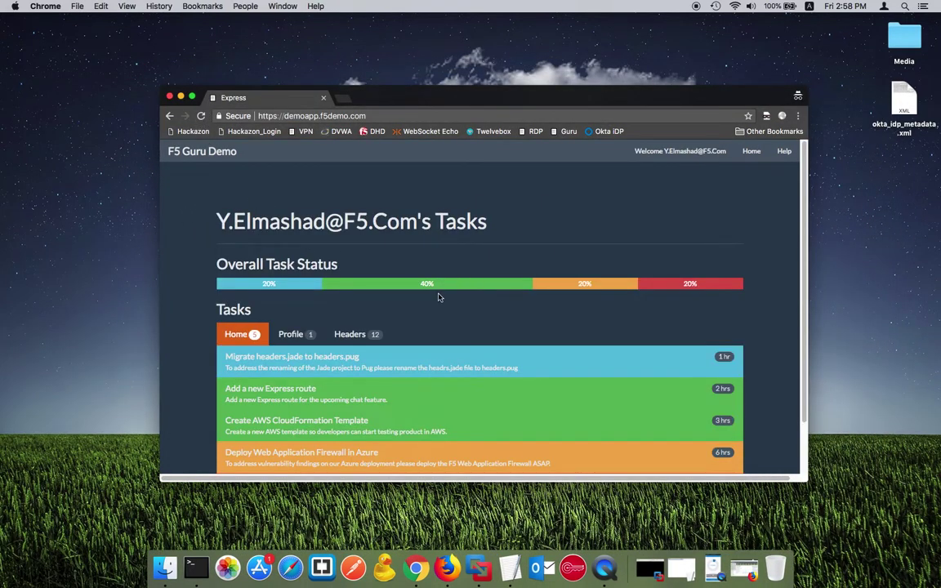
{"action": "scroll", "coordinate": [437, 296], "scroll_direction": "down", "scroll_amount": 3}
{"action": "scroll", "coordinate": [438, 297], "scroll_direction": "up", "scroll_amount": 2}
{"action": "left_click_drag", "start_coordinate": [215, 183], "coordinate": [416, 182]}
{"action": "scroll", "coordinate": [400, 227], "scroll_direction": "down", "scroll_amount": 1}
{"action": "scroll", "coordinate": [384, 237], "scroll_direction": "up", "scroll_amount": 2}
{"action": "scroll", "coordinate": [352, 253], "scroll_direction": "down", "scroll_amount": 2}
Step: Check the Headers view for the x-user header carrying the user's e-mail address
{"action": "left_click", "coordinate": [356, 269]}
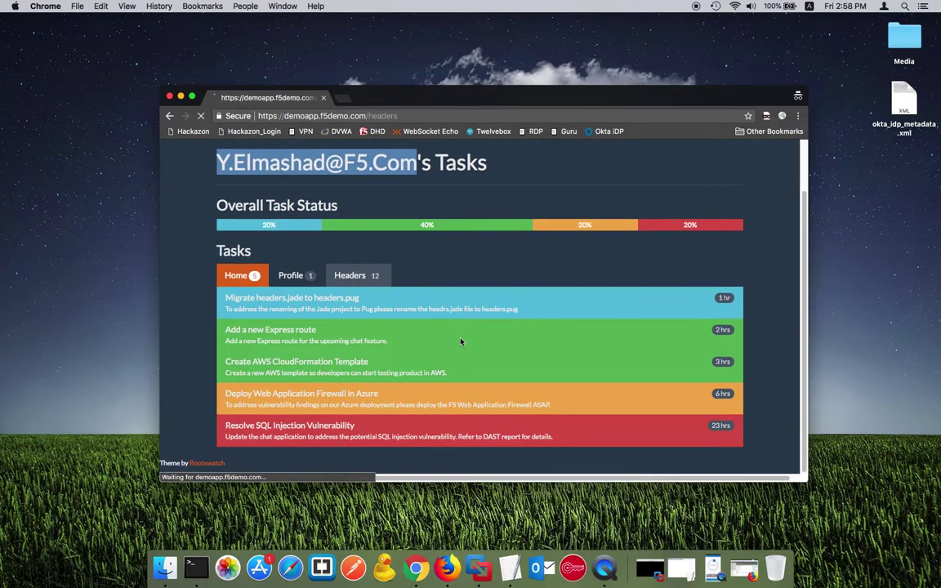
{"action": "scroll", "coordinate": [373, 274], "scroll_direction": "down", "scroll_amount": 1}
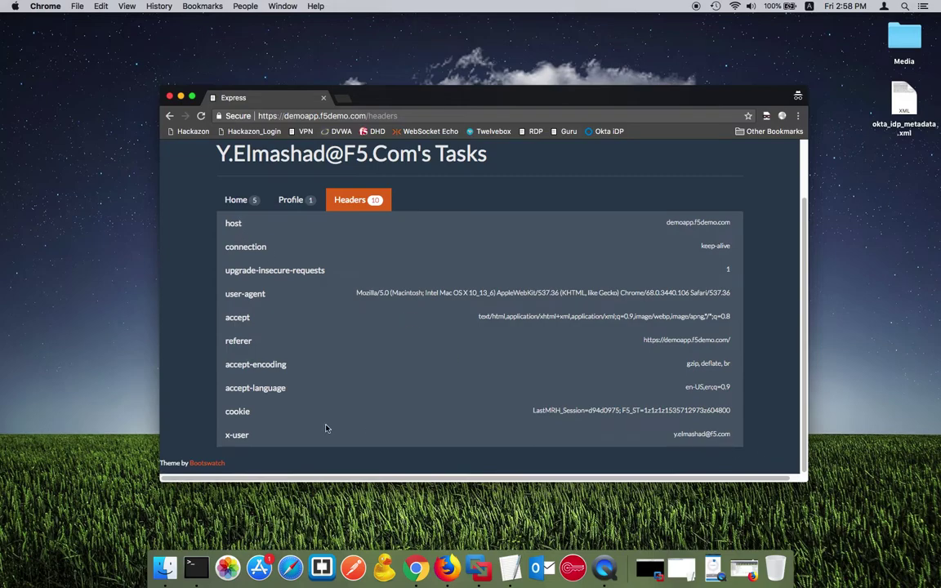
{"action": "left_click_drag", "start_coordinate": [218, 435], "coordinate": [250, 434]}
{"action": "left_click_drag", "start_coordinate": [655, 441], "coordinate": [731, 434]}
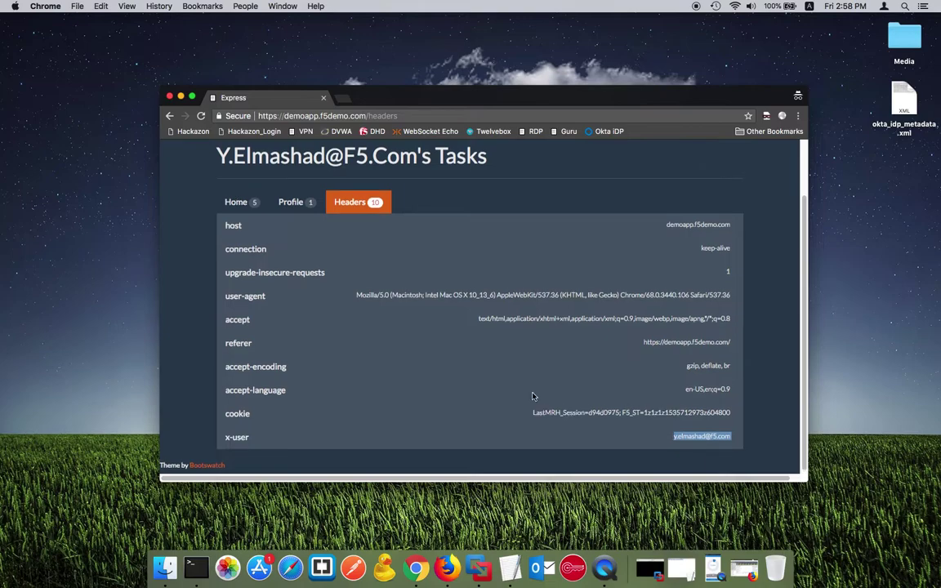
{"action": "scroll", "coordinate": [185, 238], "scroll_direction": "up", "scroll_amount": 2}
Step: Return to the task list and minimize Chrome to the desktop
{"action": "left_click", "coordinate": [237, 268]}
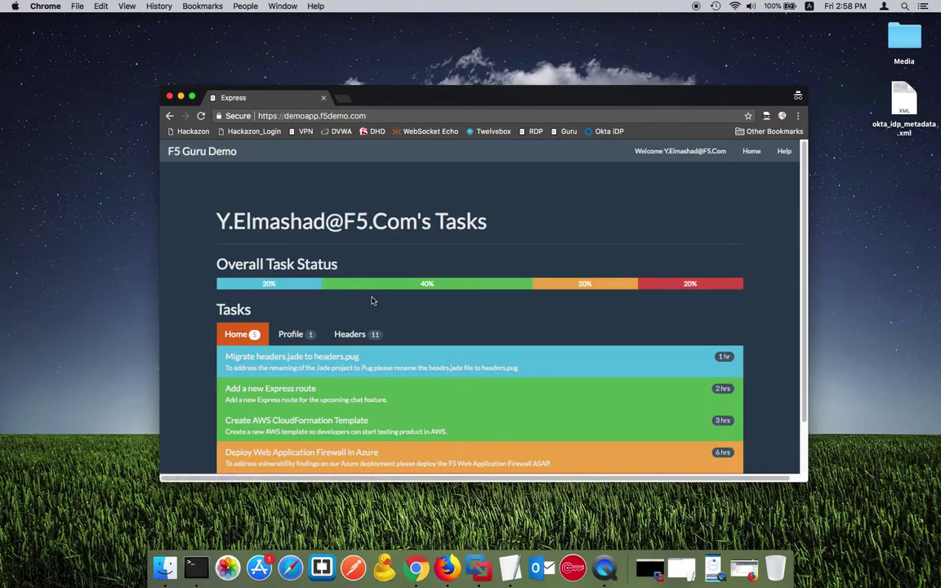
{"action": "scroll", "coordinate": [371, 299], "scroll_direction": "down", "scroll_amount": 2}
{"action": "scroll", "coordinate": [371, 299], "scroll_direction": "up", "scroll_amount": 2}
{"action": "left_click", "coordinate": [181, 97]}
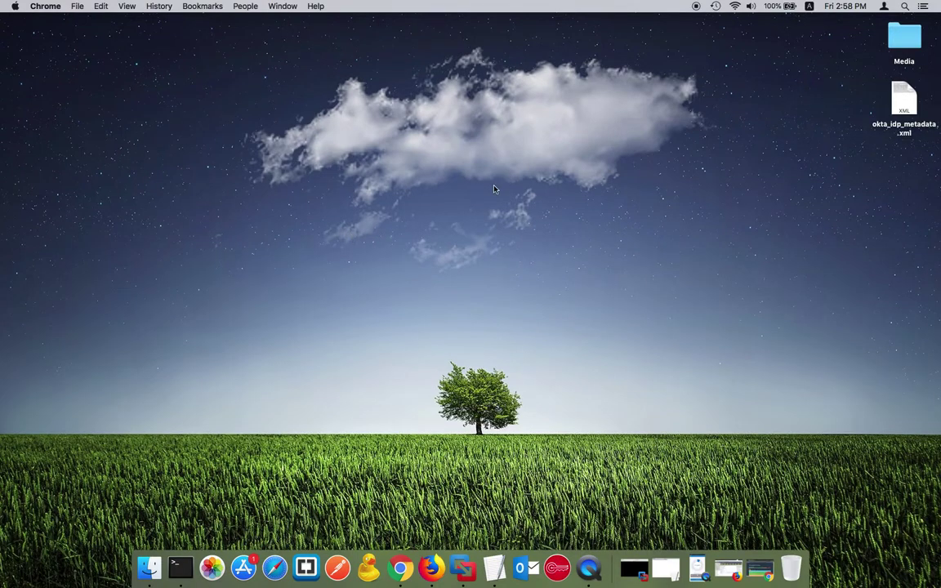